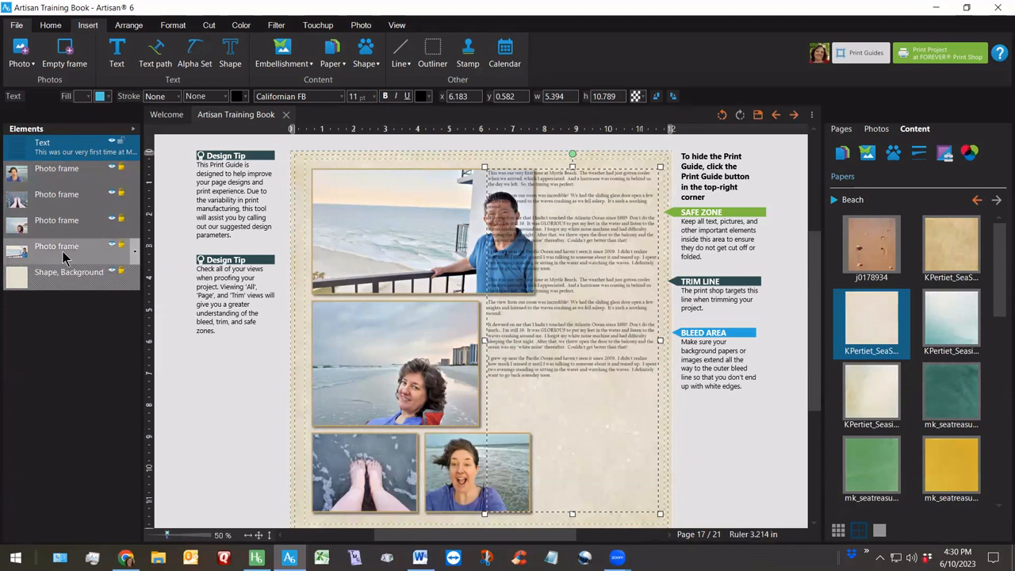
# - Set the top balcony photo frame's text wrapping to Bounding box and move the text element beneath all photo frames in the layer order
pyautogui.rightClick(136, 251)
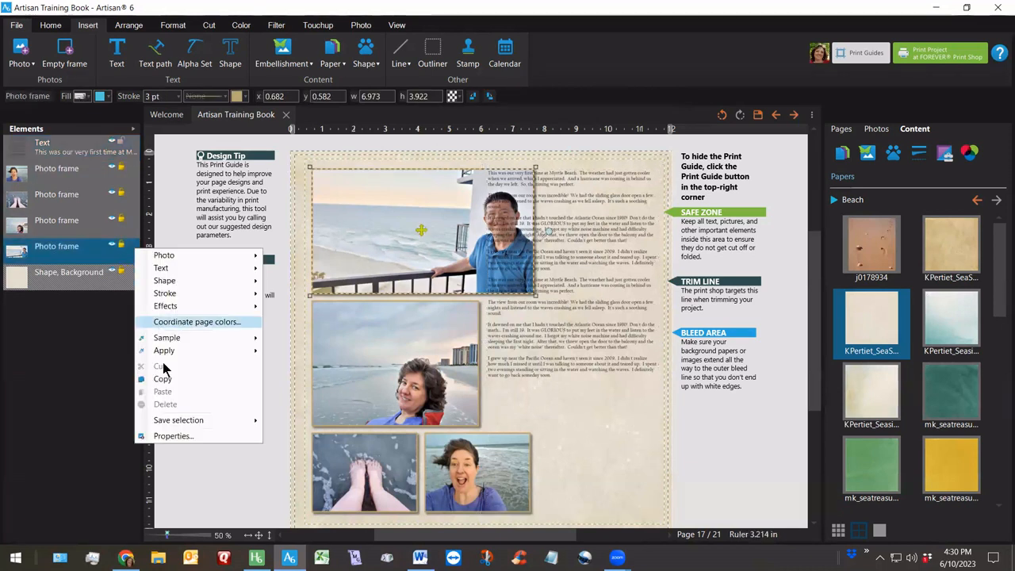
pyautogui.click(169, 436)
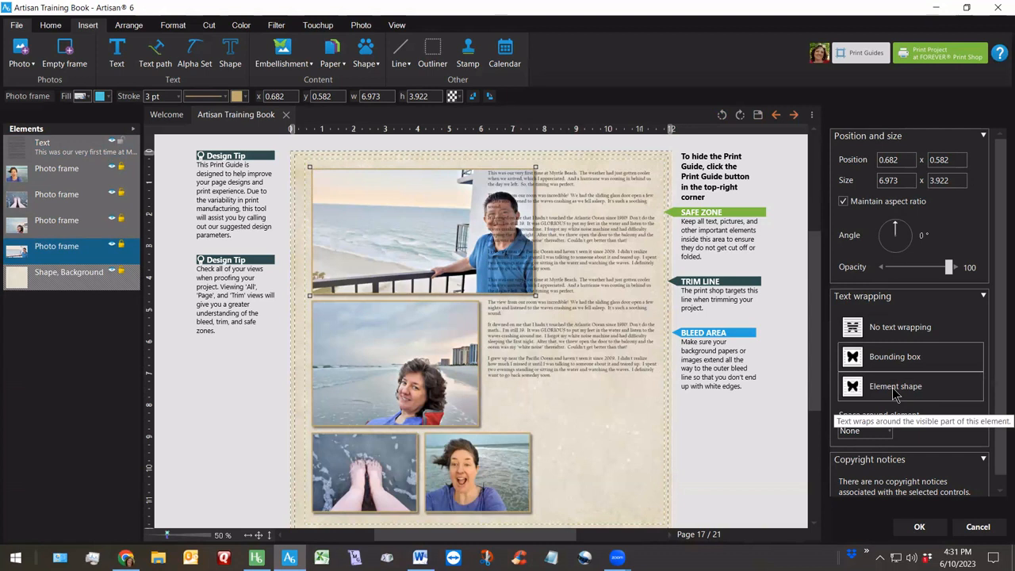
pyautogui.click(919, 527)
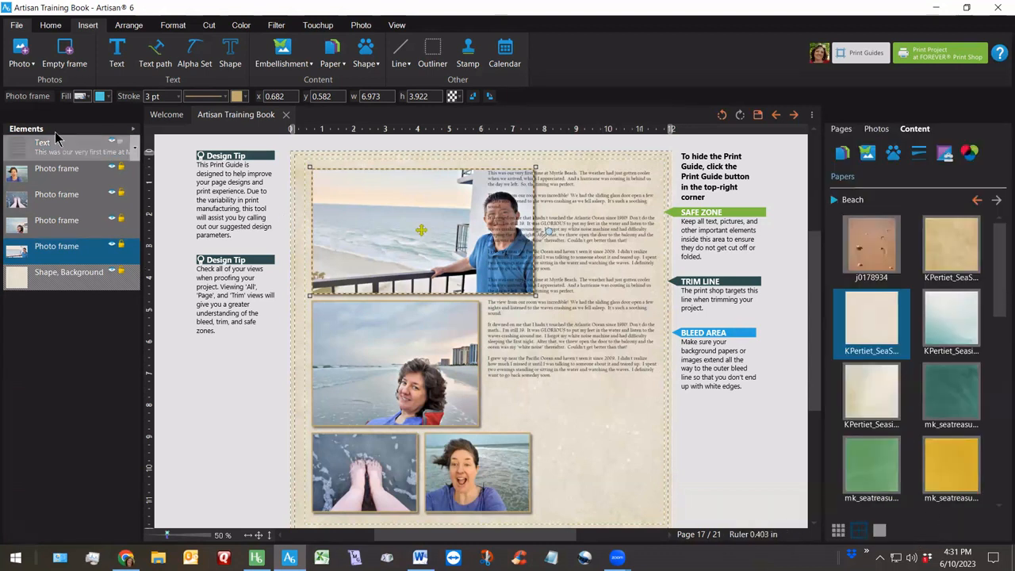
pyautogui.click(78, 154)
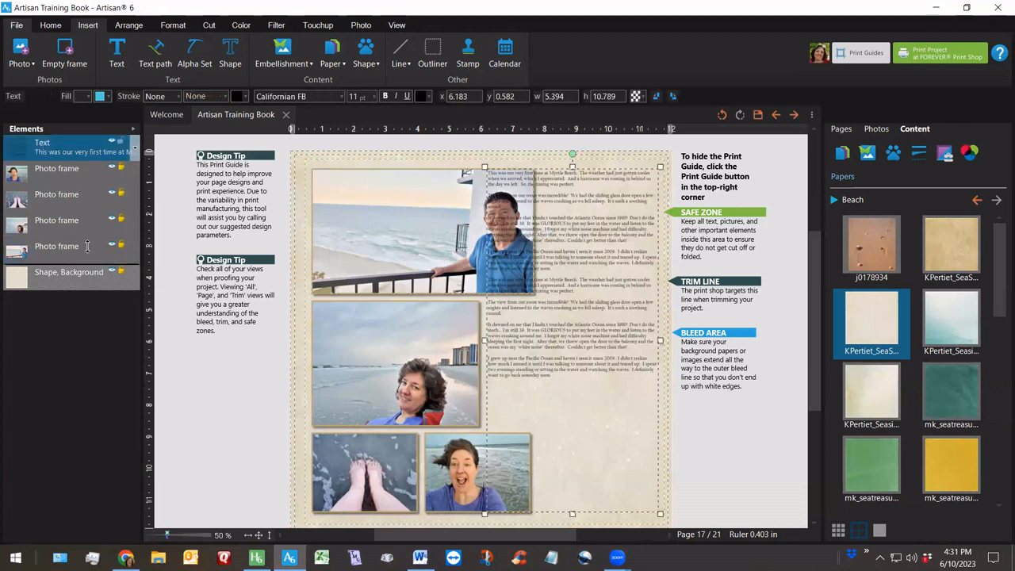
pyautogui.moveTo(87, 246); pyautogui.dragTo(90, 247)
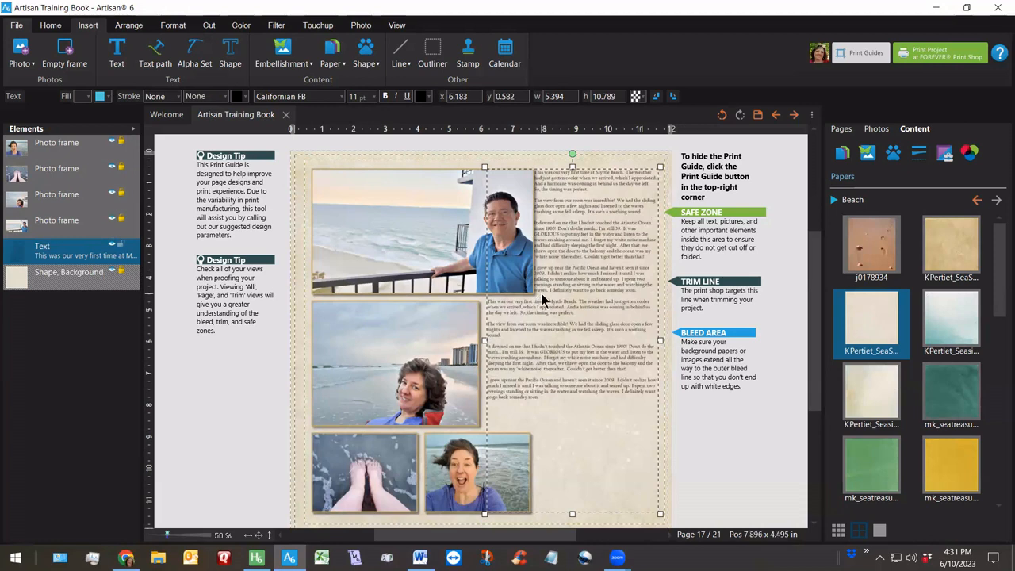
# - Try different amounts of space around the top balcony photo, 1/16" and 3/16", and apply 1/4"
pyautogui.click(44, 228)
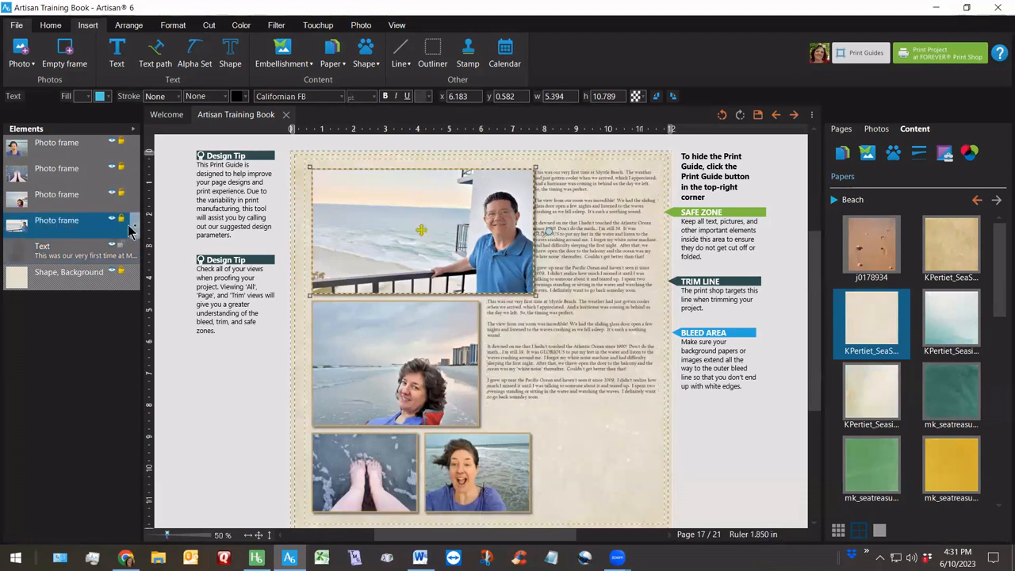
pyautogui.rightClick(132, 222)
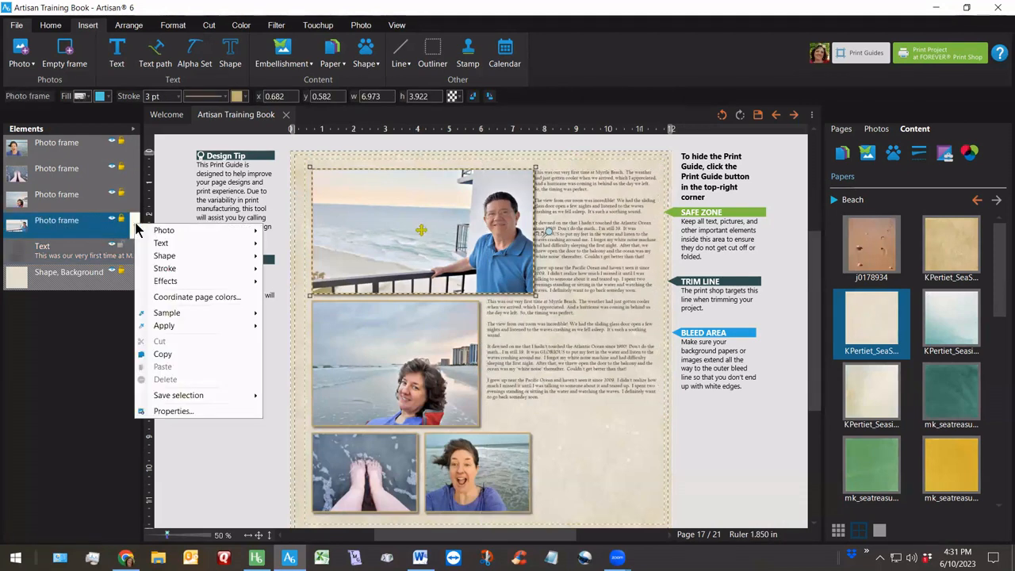
pyautogui.click(167, 411)
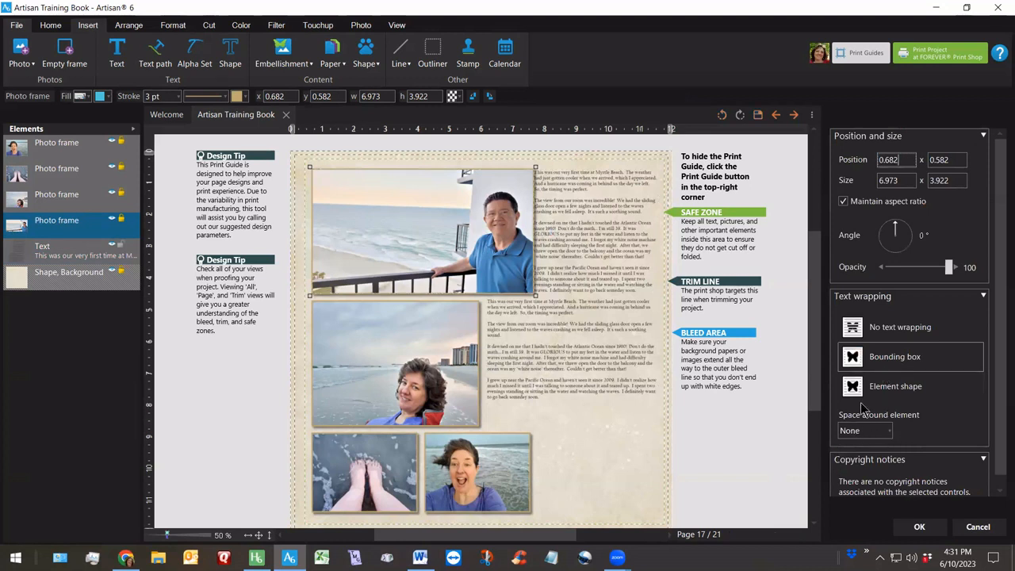
pyautogui.click(888, 430)
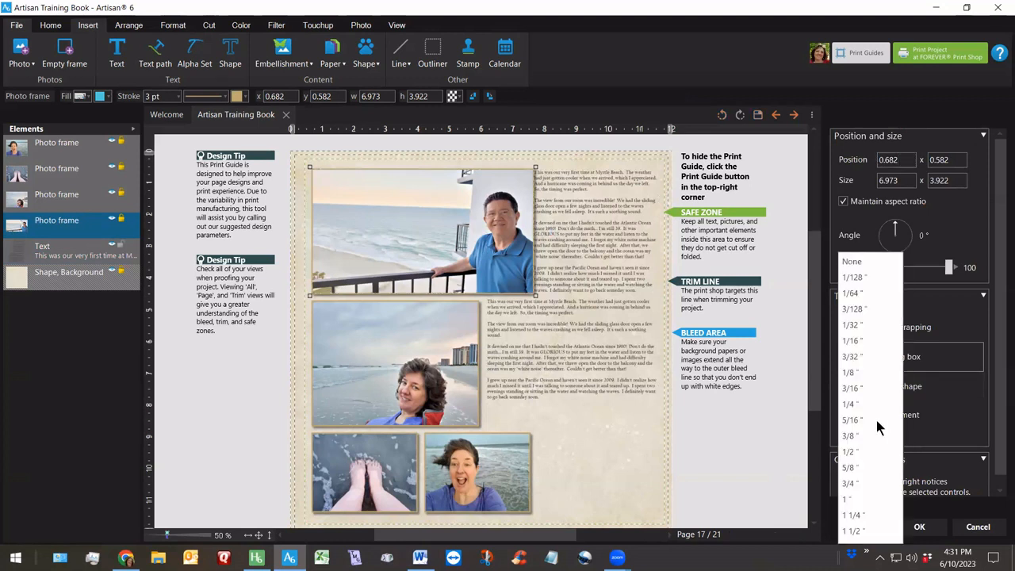
pyautogui.click(853, 341)
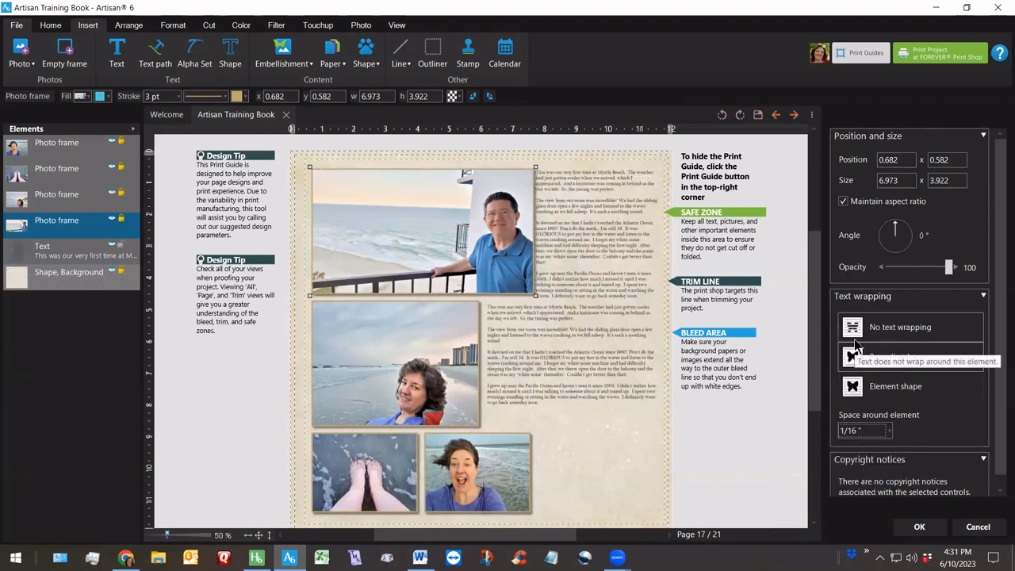
pyautogui.click(887, 431)
pyautogui.click(865, 388)
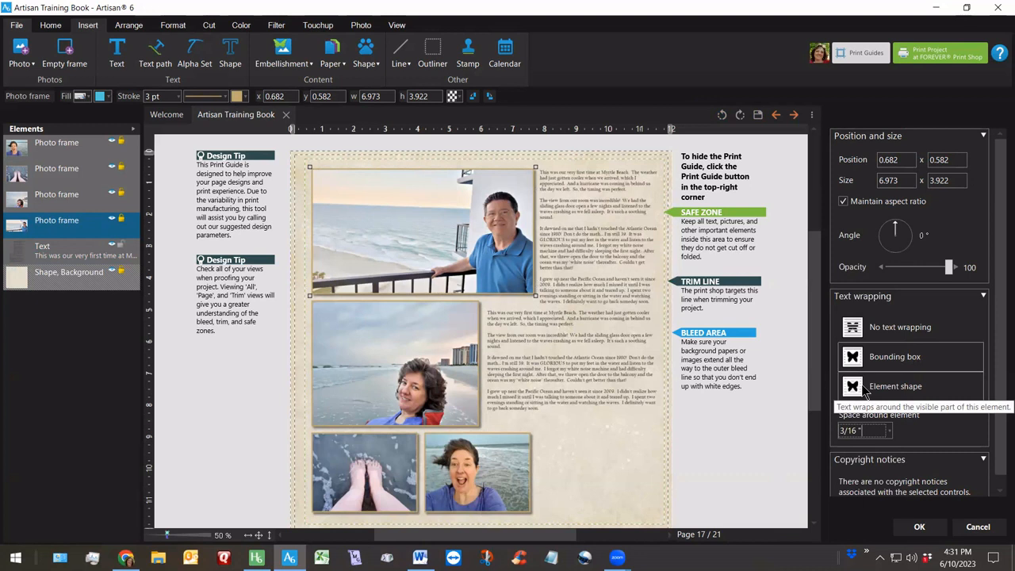
pyautogui.click(891, 434)
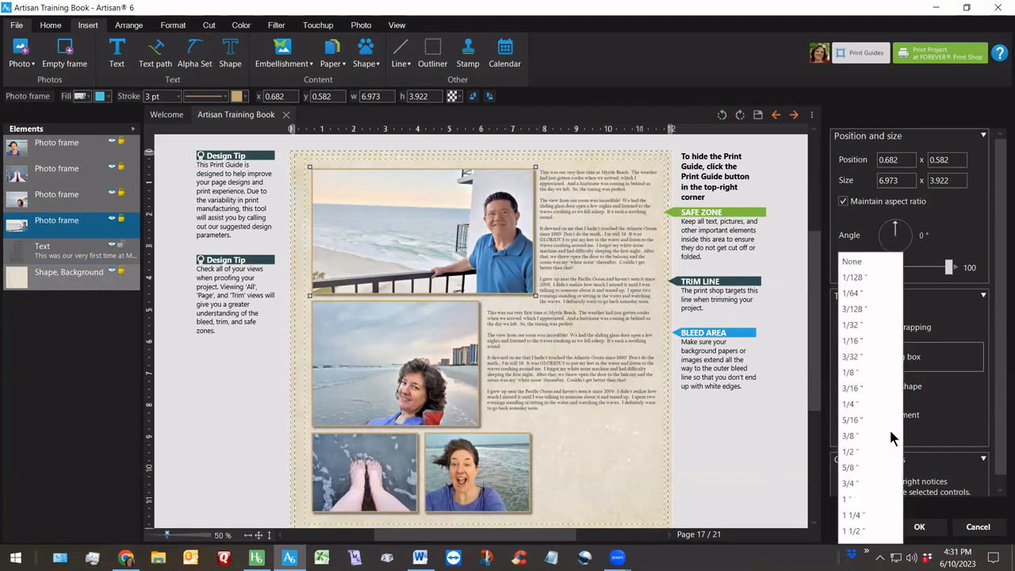
pyautogui.click(848, 403)
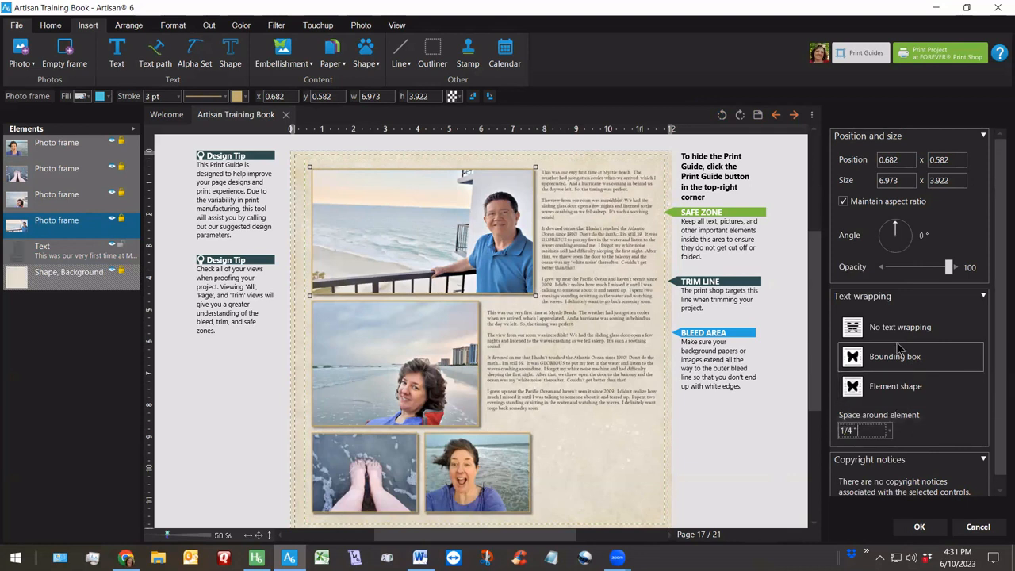
pyautogui.click(919, 527)
pyautogui.click(720, 463)
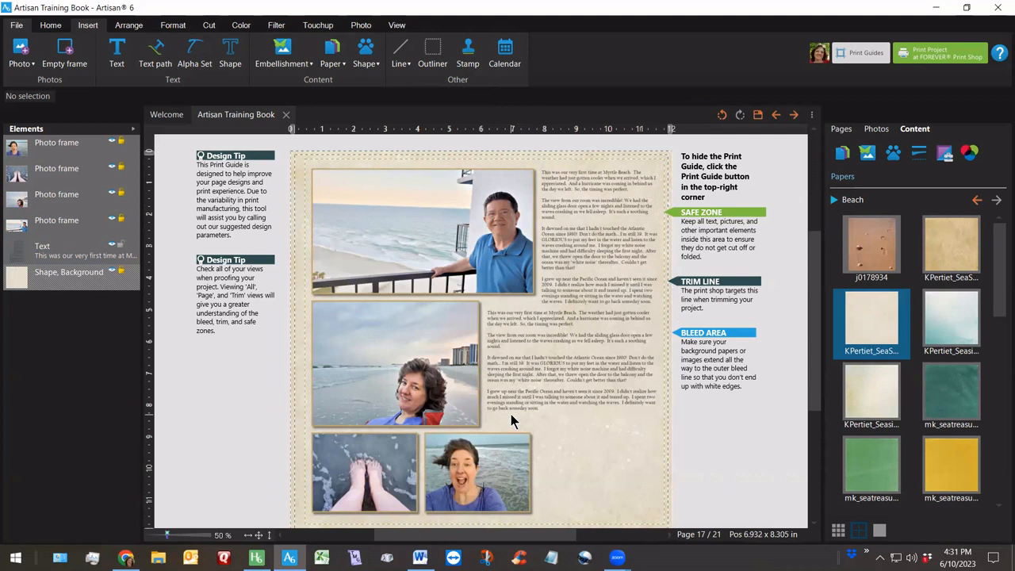
# - Undo the photo's spacing change and the text element's move in the layer order
pyautogui.click(722, 114)
pyautogui.click(722, 115)
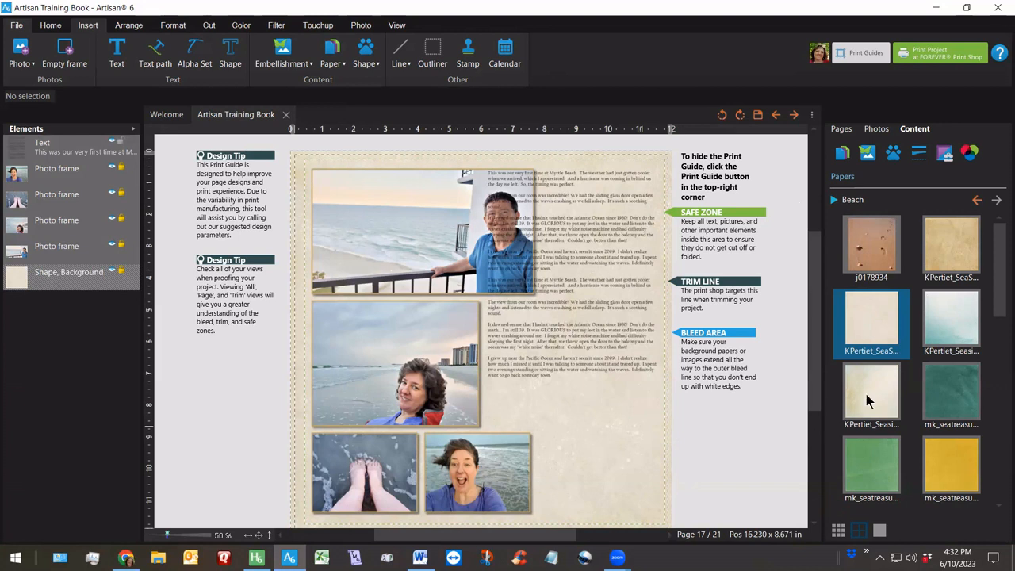
# - Edit the journaling text box's shape, adding points on its top edge beside the balcony photo and on its left edge below that photo
pyautogui.click(578, 226)
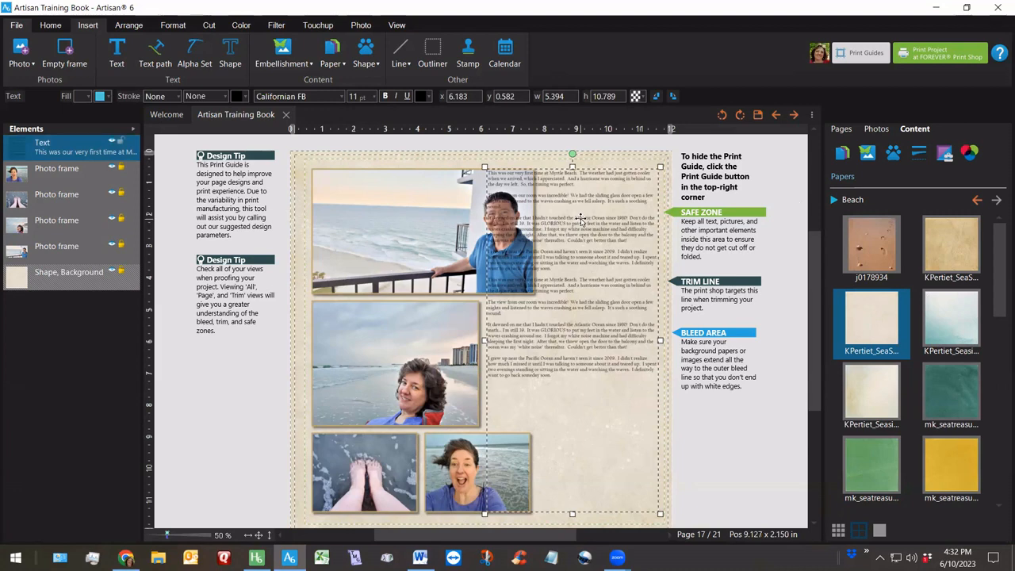
pyautogui.rightClick(581, 222)
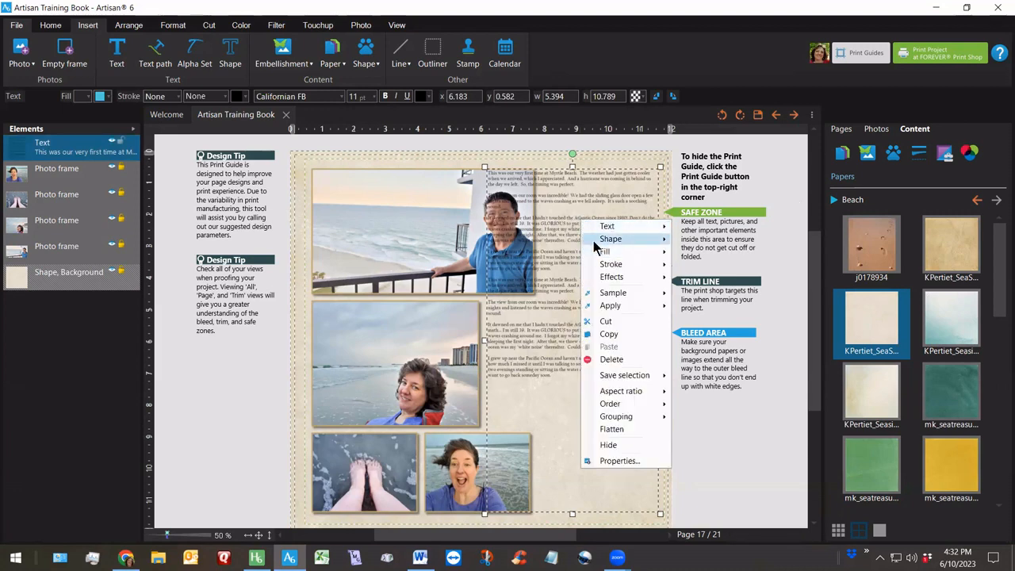
pyautogui.moveTo(604, 239)
pyautogui.click(698, 240)
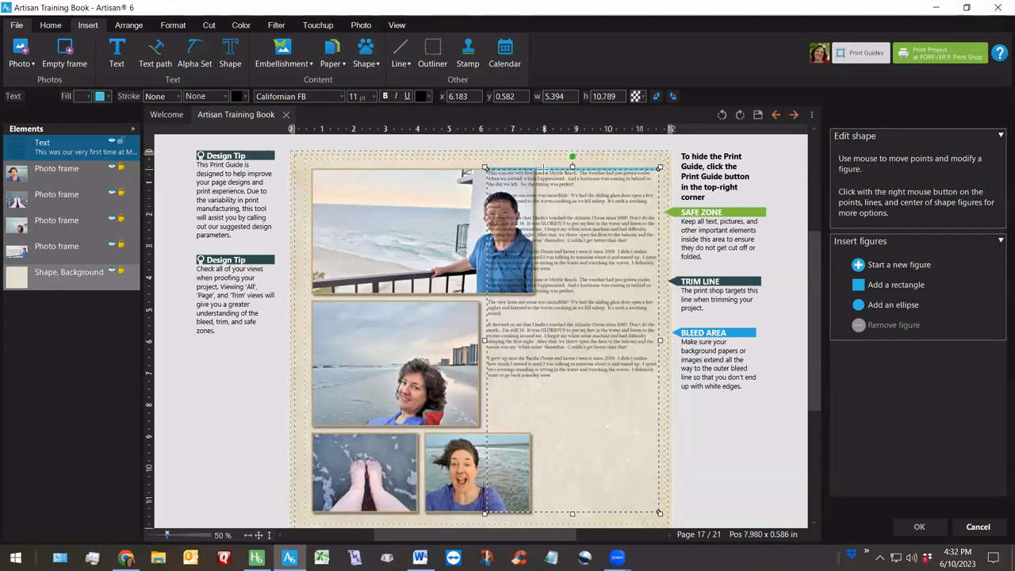
pyautogui.moveTo(543, 168); pyautogui.dragTo(543, 169)
pyautogui.click(542, 169)
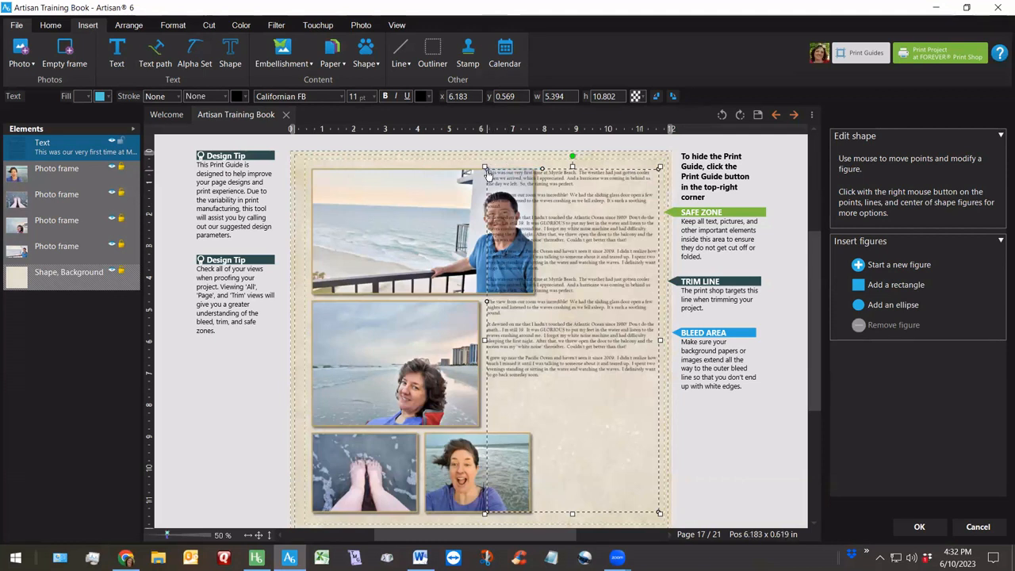
# - Move the text box's corner points to cut a rectangular notch around the balcony photo's overlap, tighten it under the photo, and apply the shape
pyautogui.moveTo(486, 169); pyautogui.dragTo(542, 169)
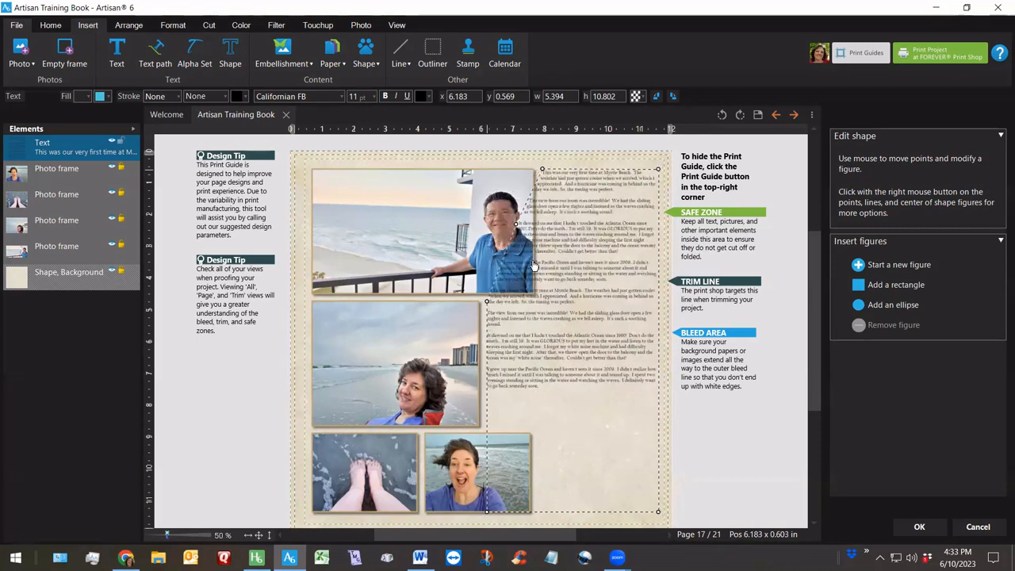
pyautogui.moveTo(516, 236); pyautogui.dragTo(544, 304)
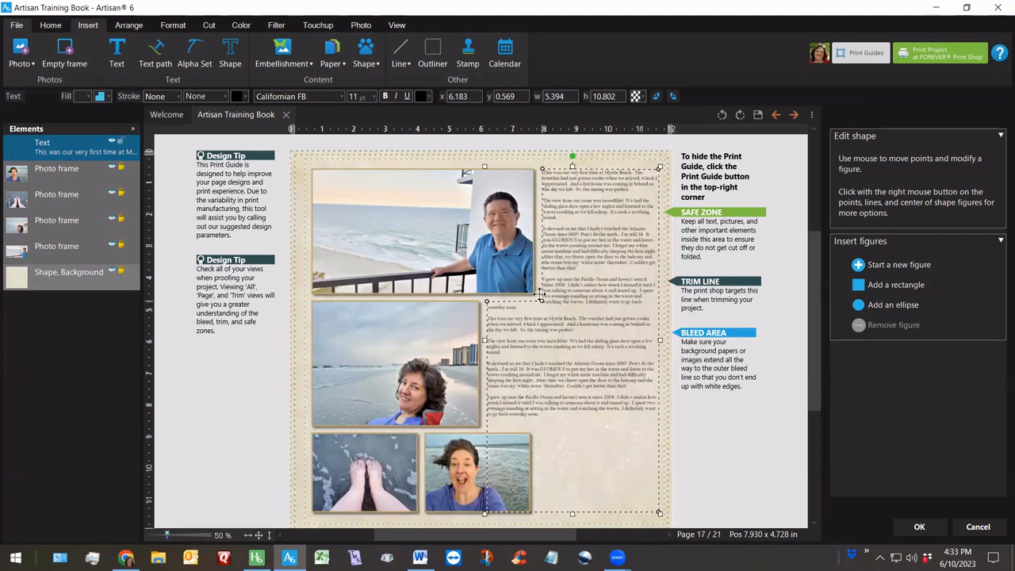
pyautogui.click(487, 304)
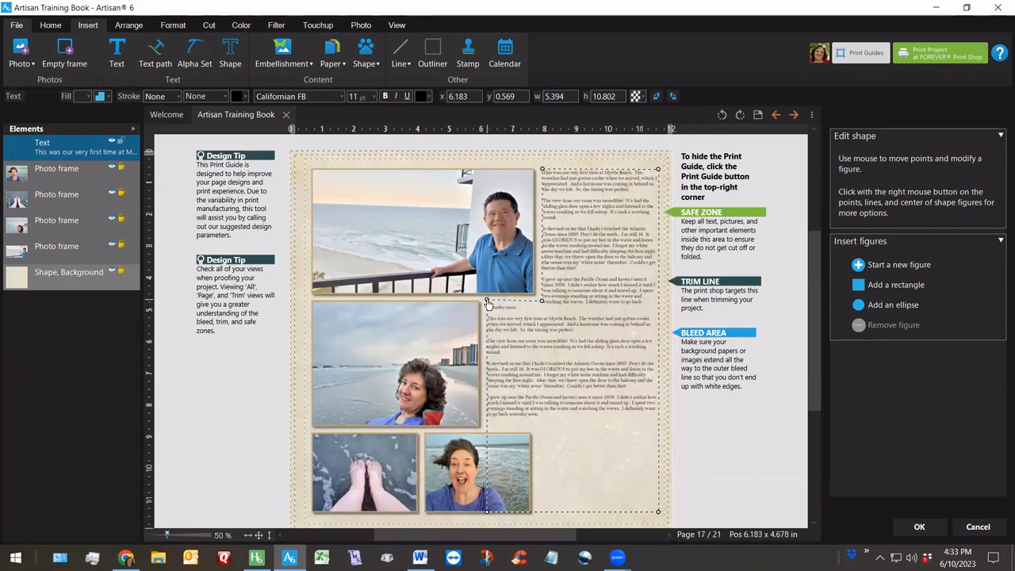
pyautogui.moveTo(487, 304)
pyautogui.mouseDown()
pyautogui.moveTo(543, 303)
pyautogui.moveTo(487, 299)
pyautogui.mouseUp()
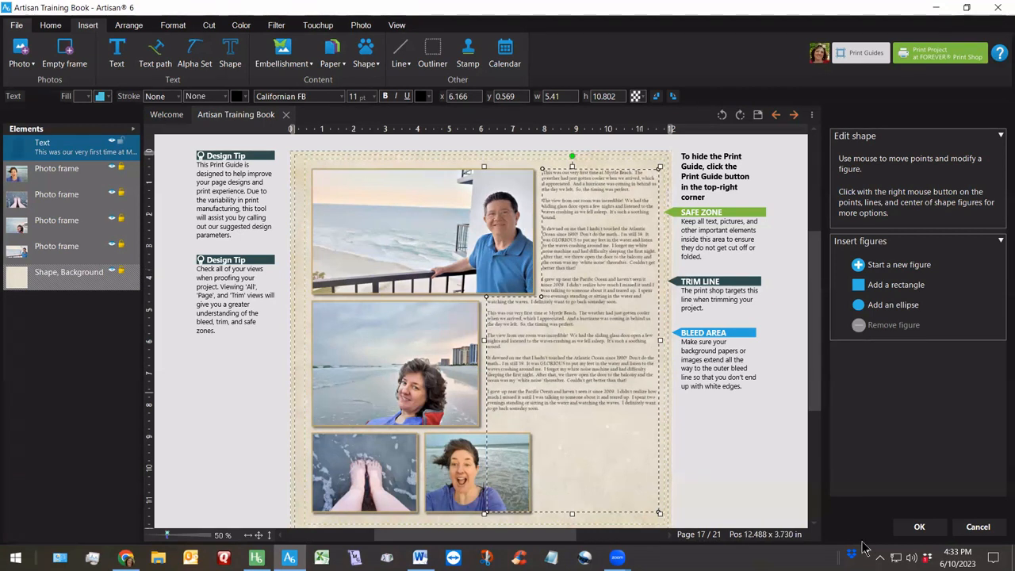
pyautogui.click(925, 530)
pyautogui.click(735, 428)
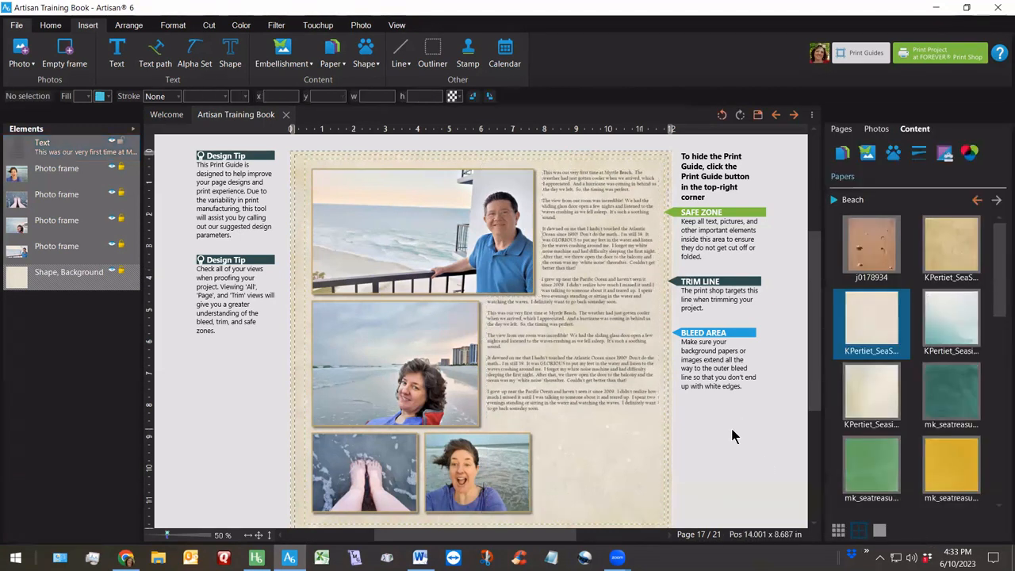
pyautogui.click(582, 283)
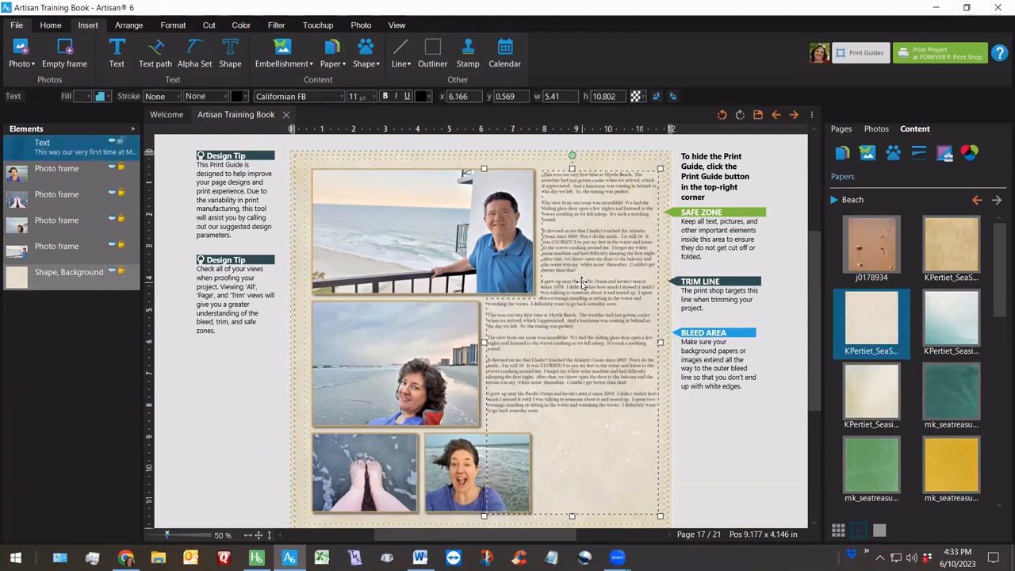
pyautogui.click(731, 463)
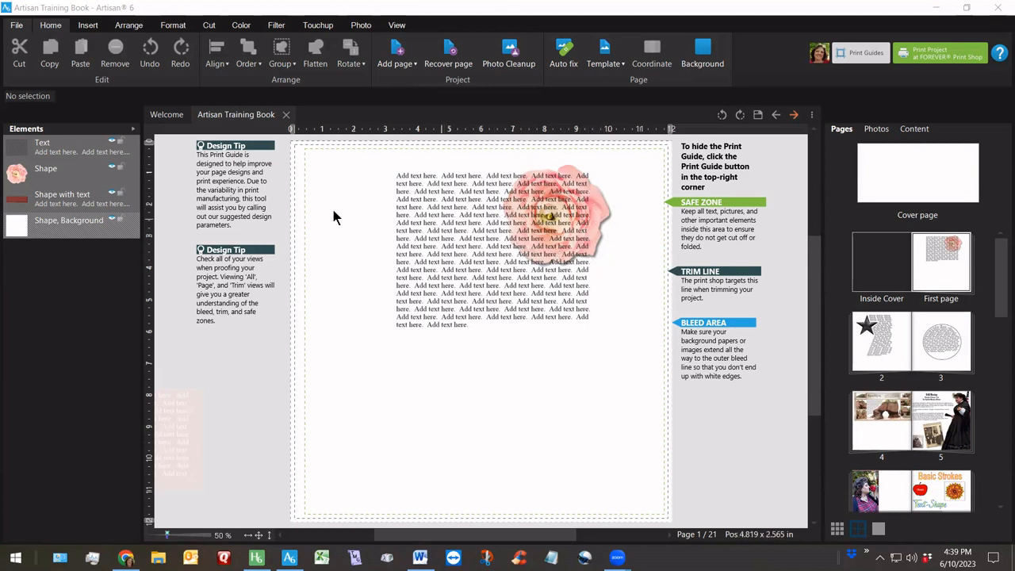
# - On page 1, set the flower's text wrapping to Bounding box and move the text element beneath the flower in the layer order
pyautogui.rightClick(136, 177)
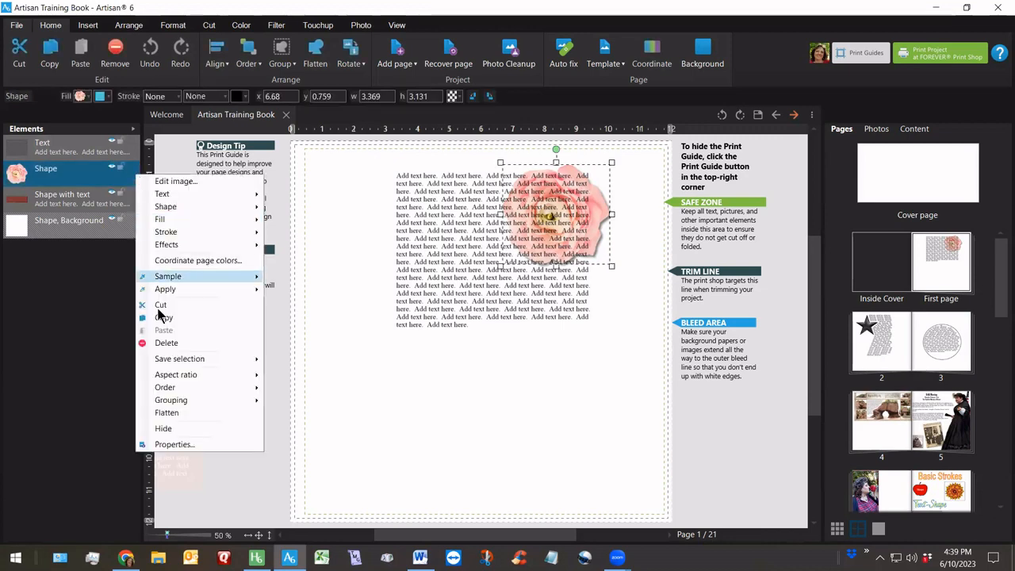
pyautogui.click(171, 444)
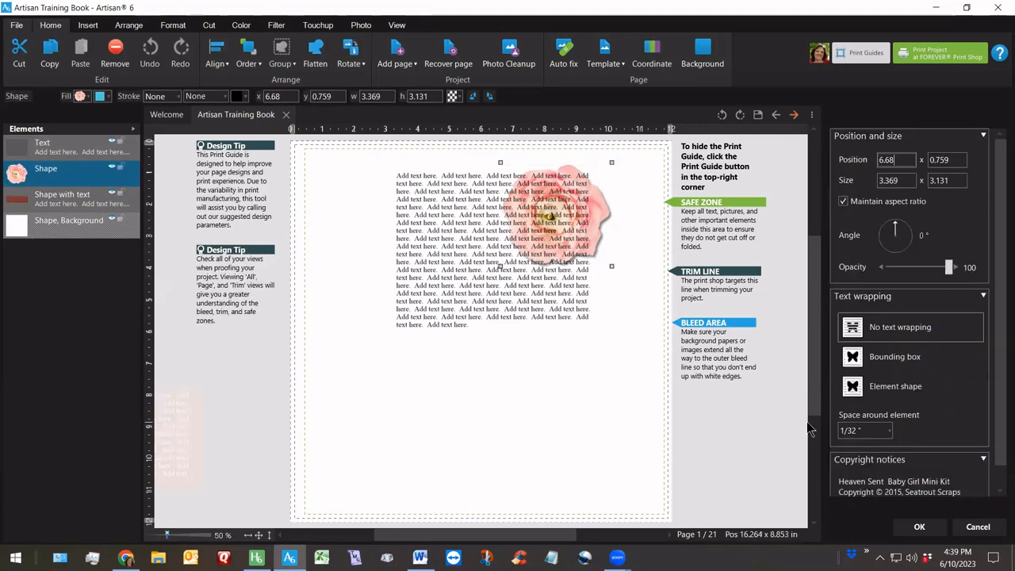
pyautogui.click(889, 357)
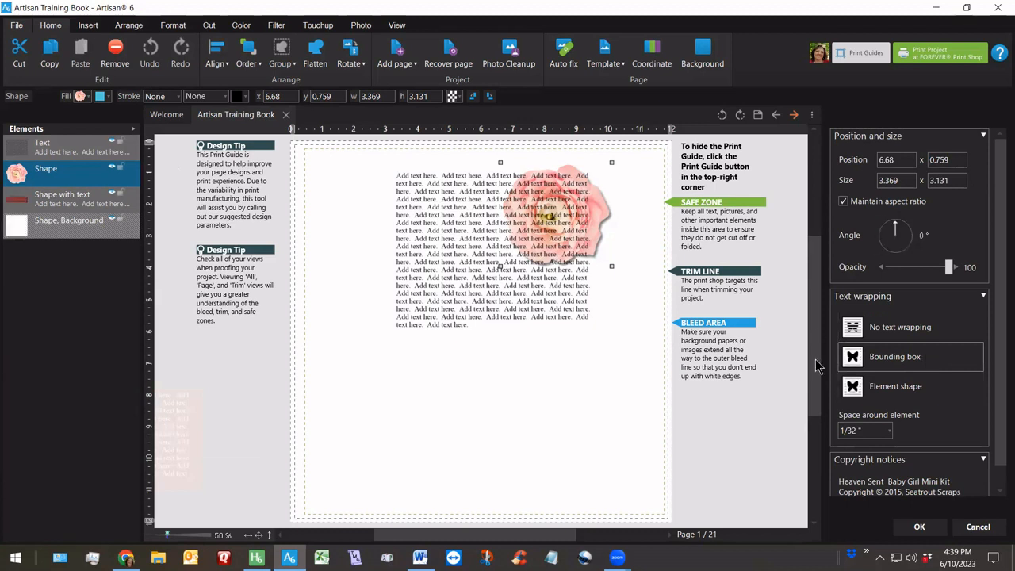
pyautogui.click(918, 528)
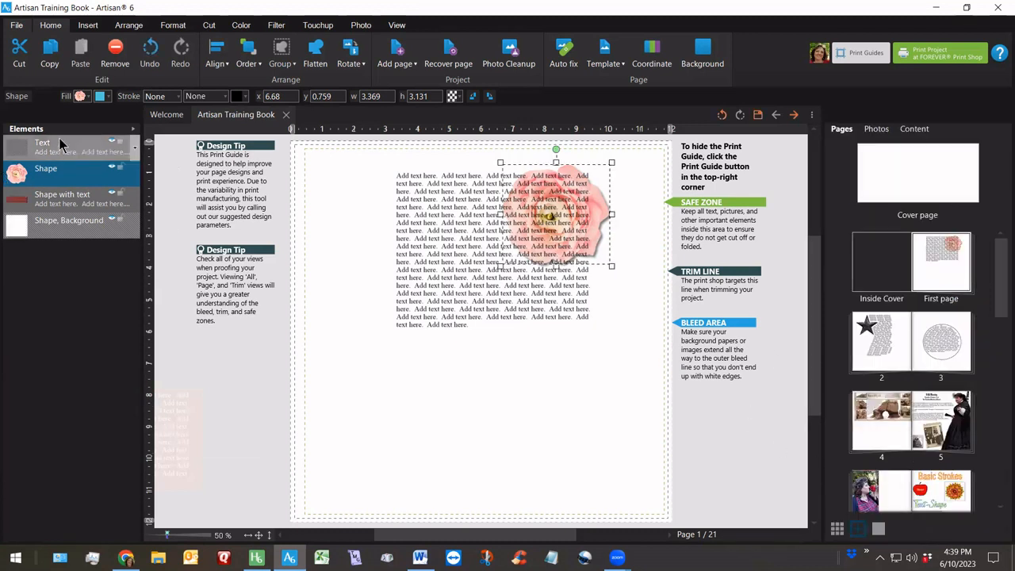
pyautogui.moveTo(61, 143); pyautogui.dragTo(61, 181)
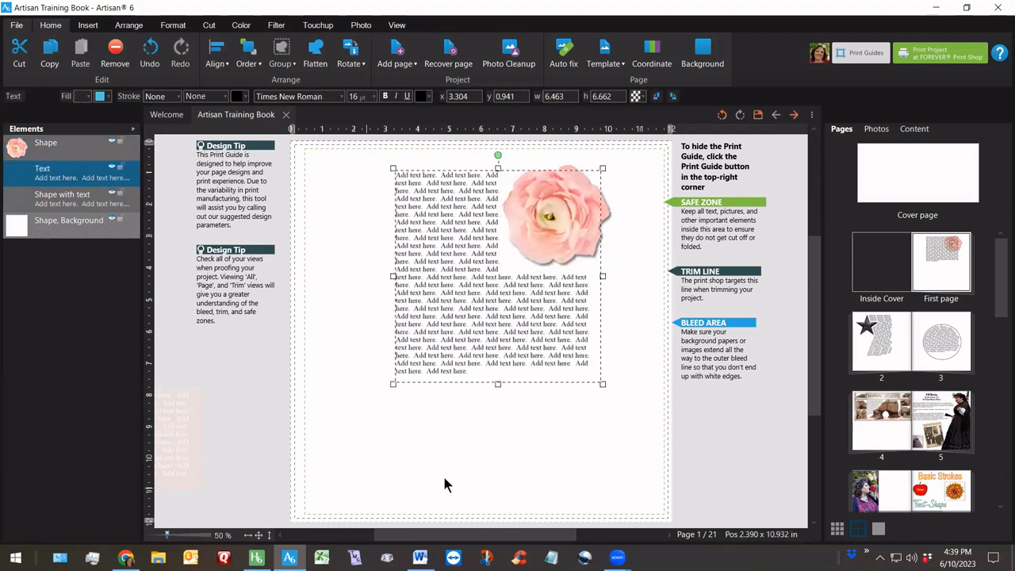
pyautogui.click(444, 480)
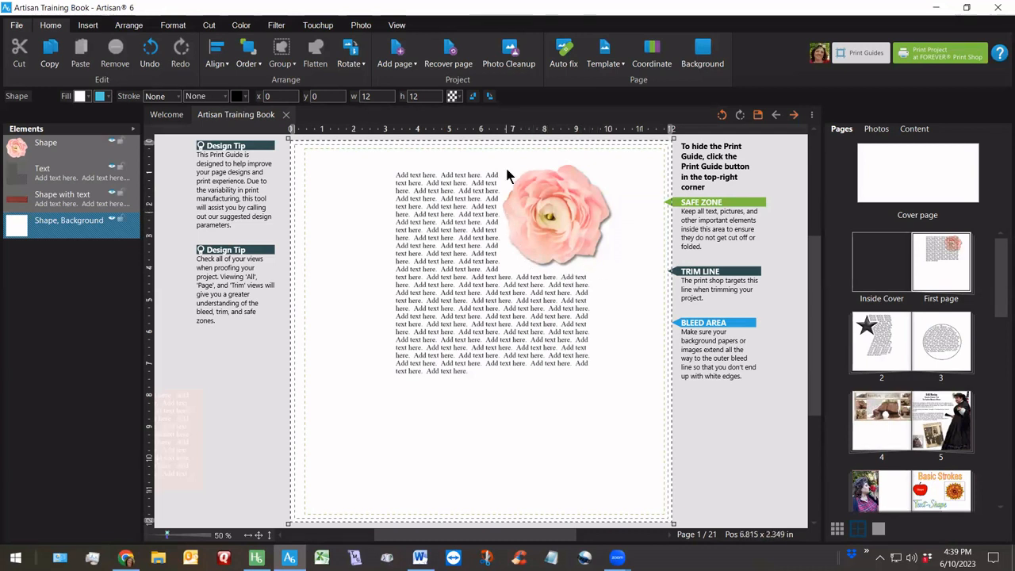
# - Set the flower's text wrapping to Element shape, leaving the space around the element at 1/32"
pyautogui.rightClick(135, 147)
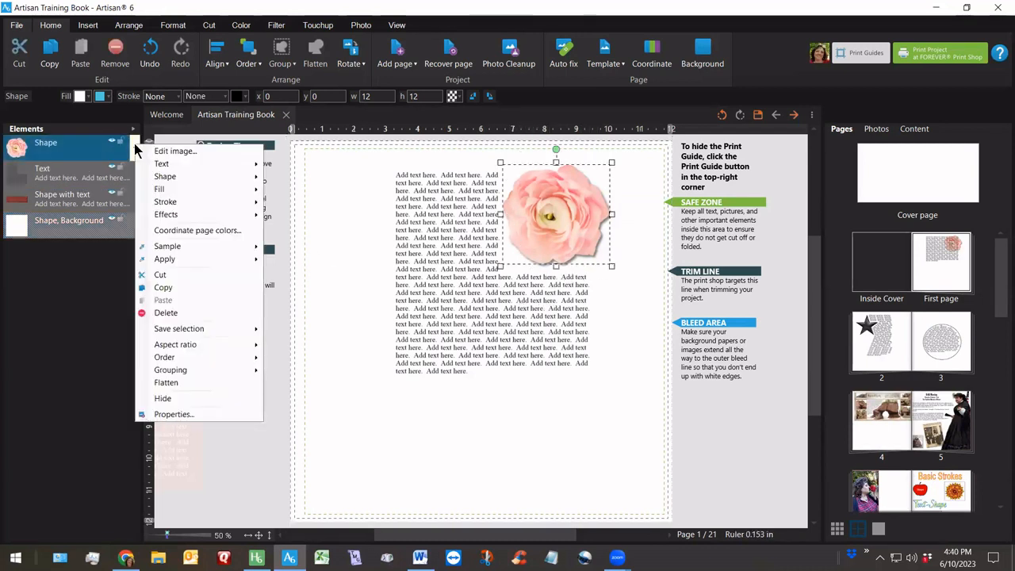
pyautogui.click(185, 411)
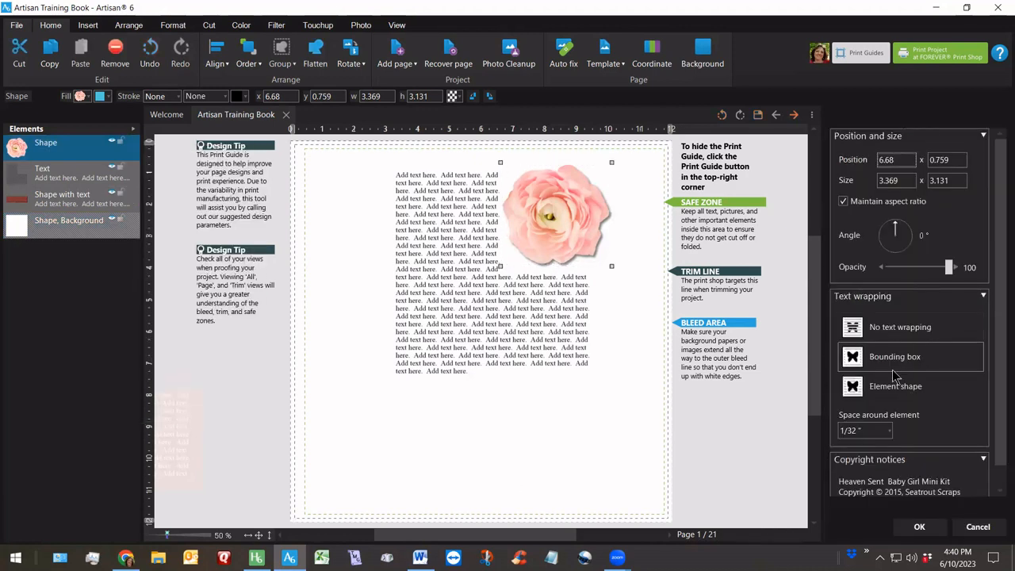
pyautogui.click(892, 391)
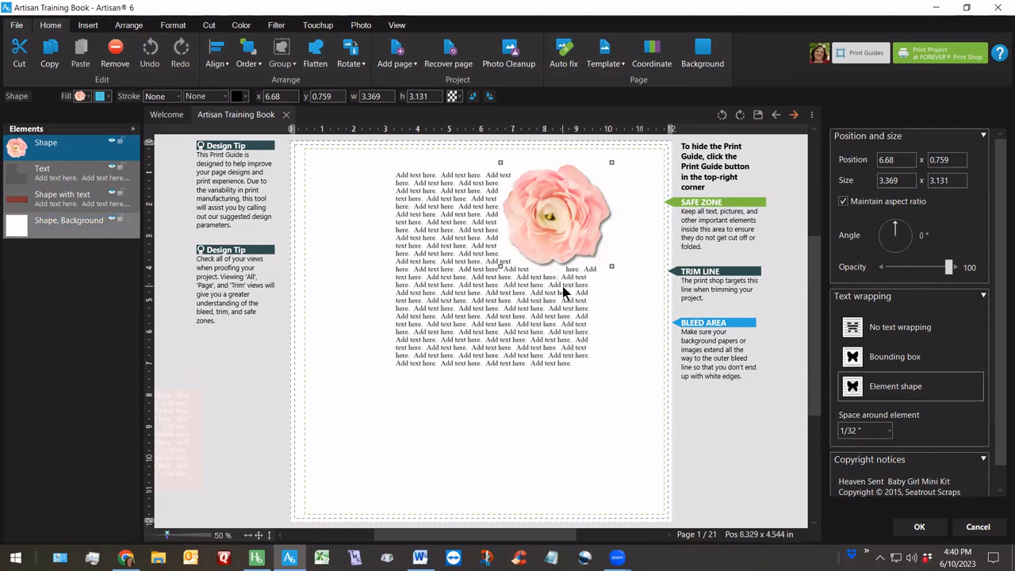
pyautogui.click(838, 431)
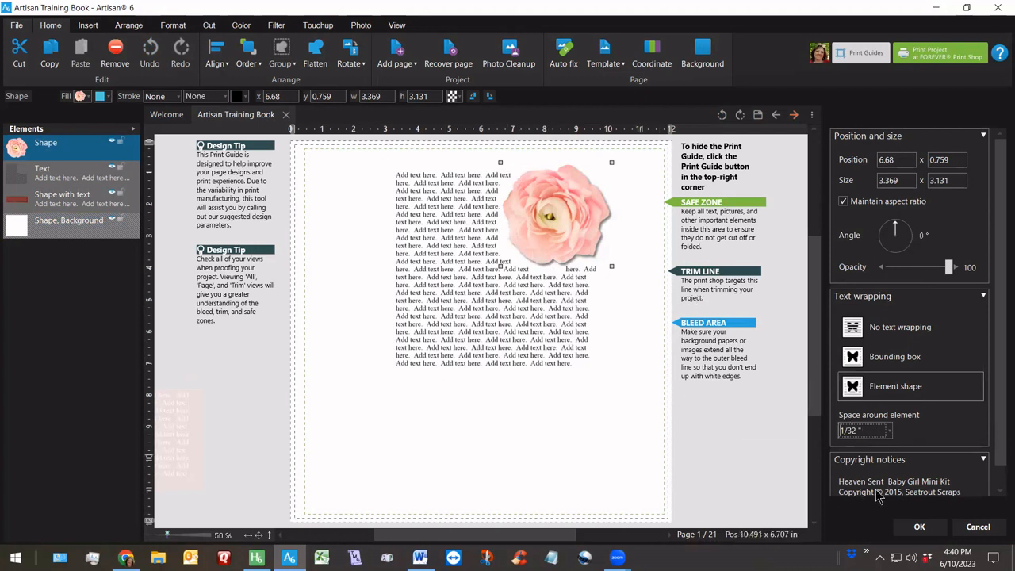
pyautogui.click(920, 528)
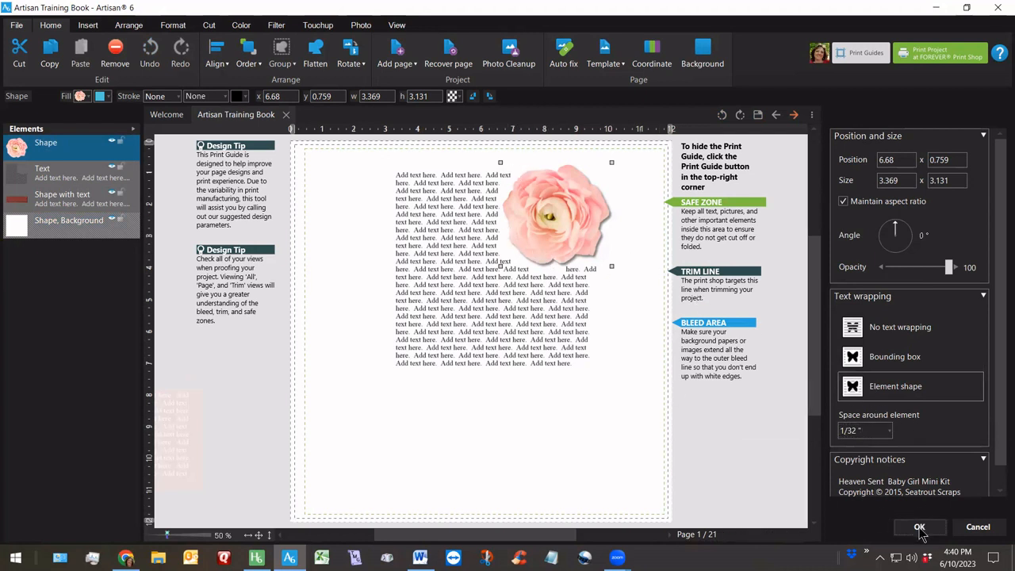
# - Move the flower into the middle of the text block, shifting it to about x 3.999, y 2.52
pyautogui.moveTo(552, 221); pyautogui.dragTo(496, 320)
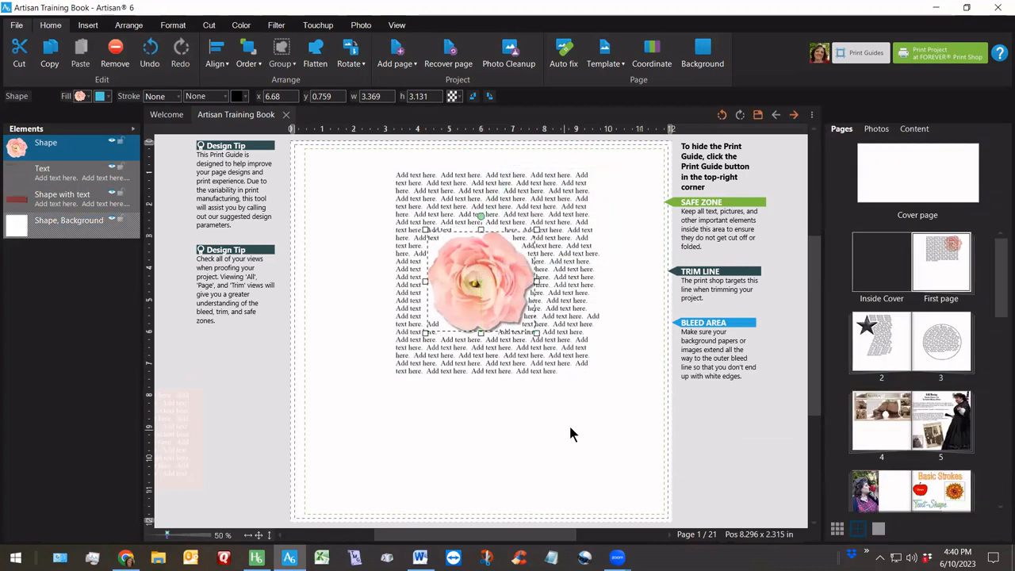
pyautogui.click(569, 424)
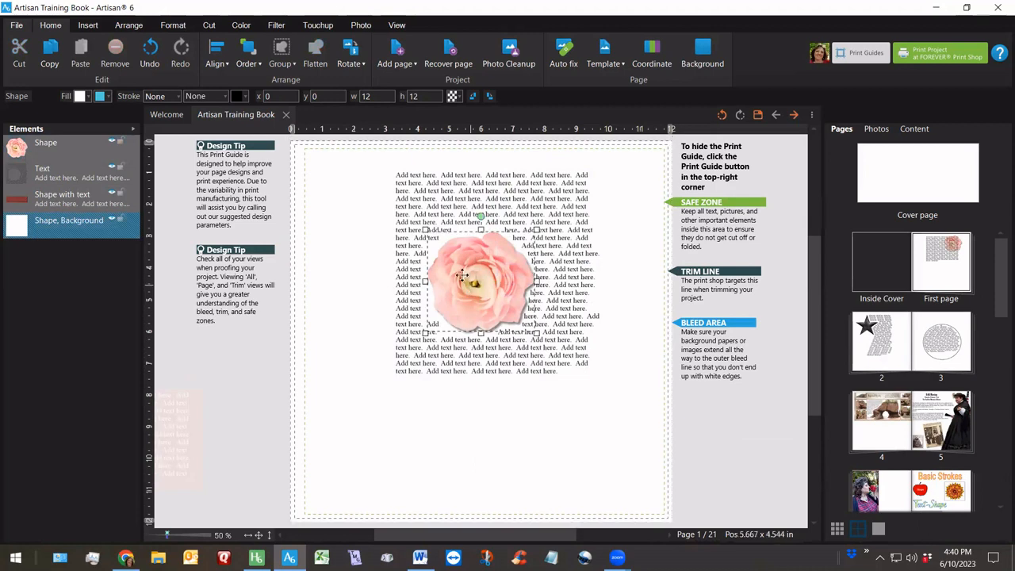
pyautogui.moveTo(445, 289); pyautogui.dragTo(433, 280)
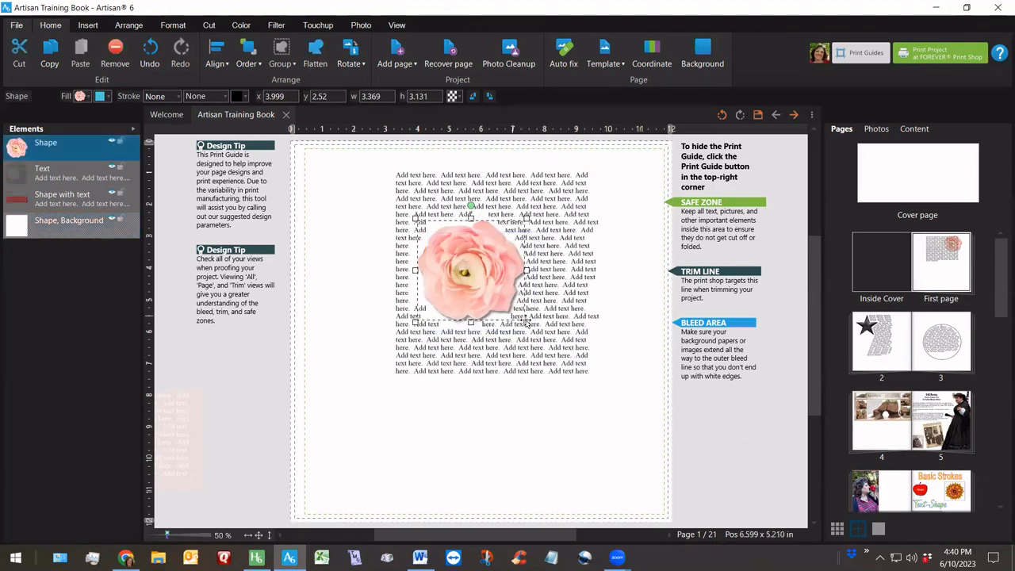
pyautogui.click(581, 437)
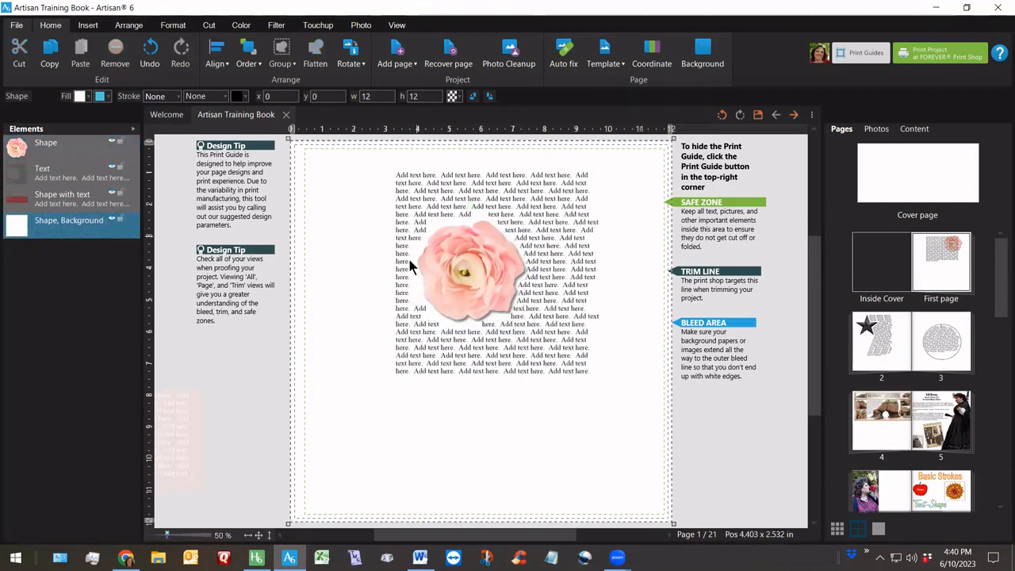
# - Move the flower to the text block's upper-right corner, at about x 7.276, y 0.823
pyautogui.moveTo(476, 268); pyautogui.dragTo(581, 213)
pyautogui.click(550, 436)
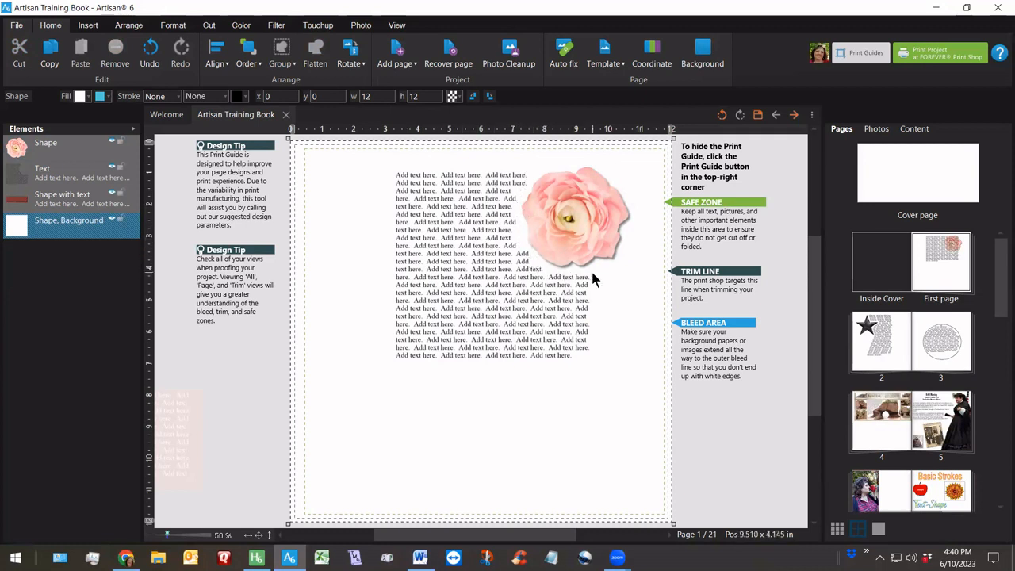
# - Set the flower's text wrapping to No text wrapping
pyautogui.rightClick(137, 151)
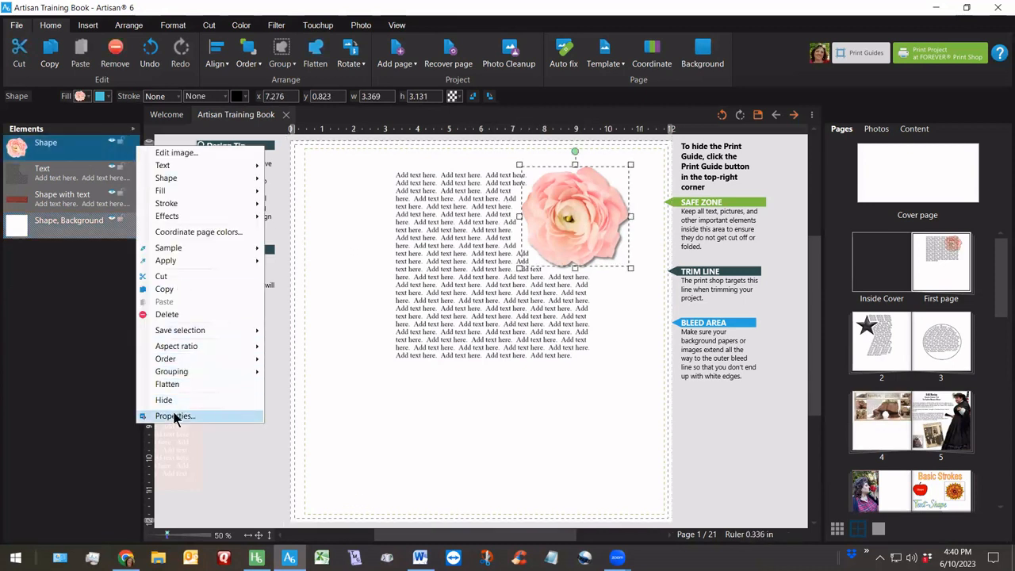
pyautogui.click(171, 414)
pyautogui.click(880, 327)
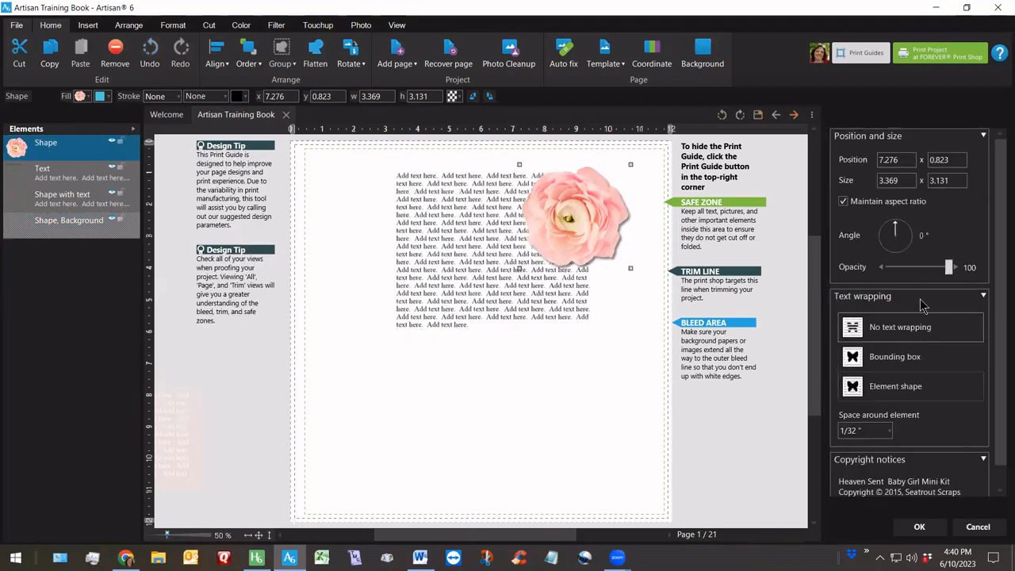
pyautogui.click(919, 526)
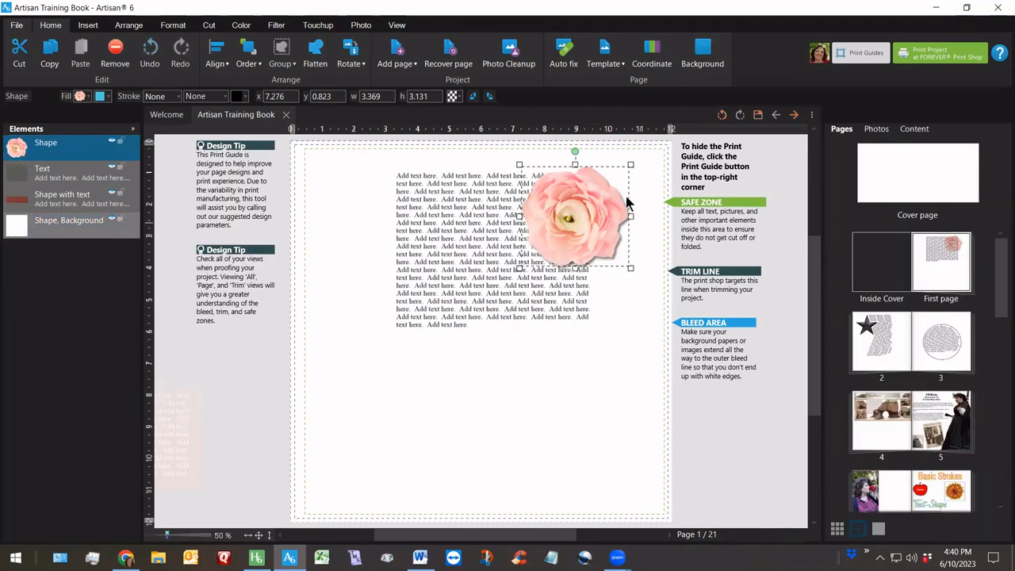
# - Edit the text box's shape and add a point on its top edge where it meets the flower
pyautogui.click(482, 208)
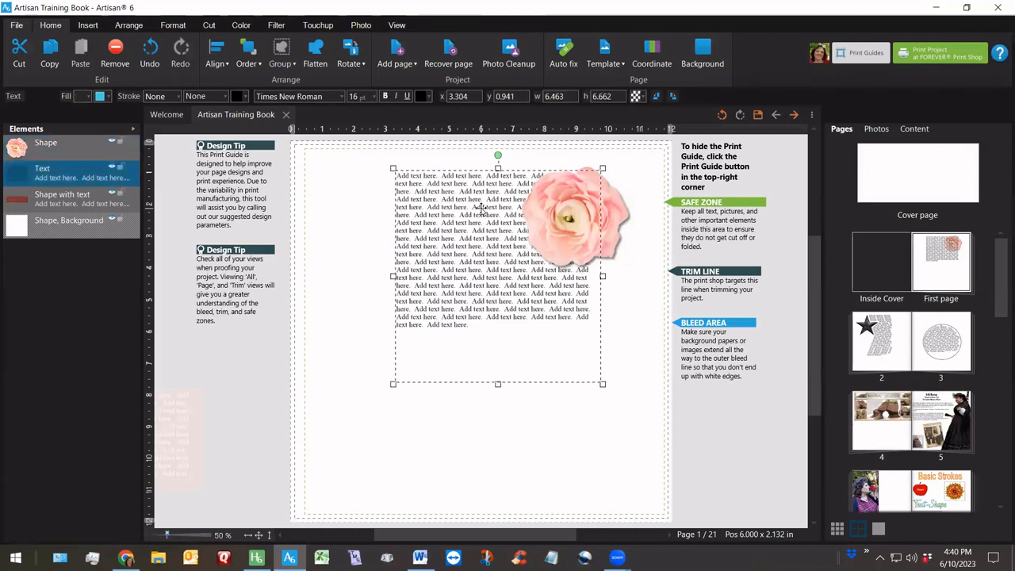
pyautogui.rightClick(482, 208)
pyautogui.moveTo(547, 228)
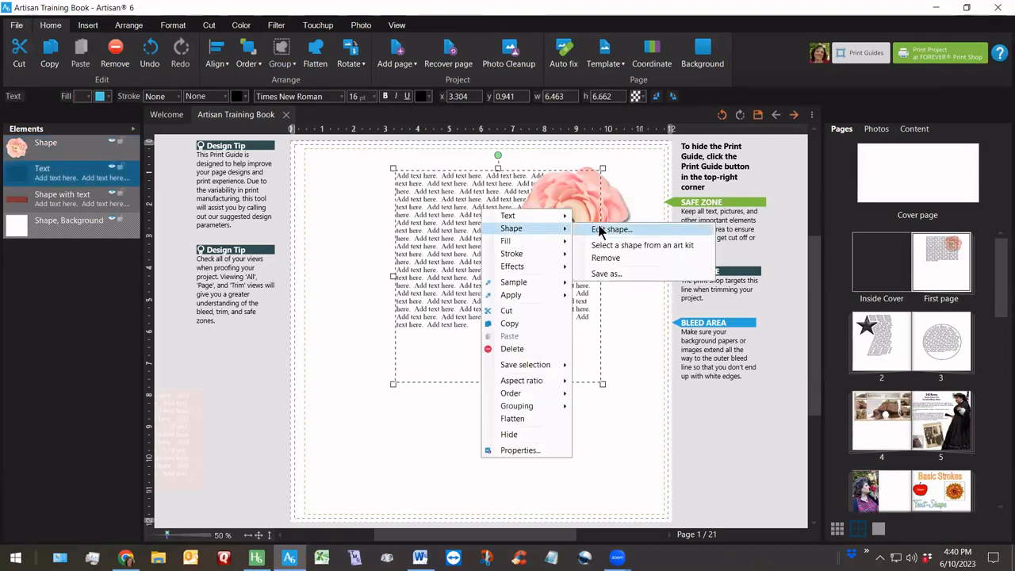
pyautogui.click(598, 230)
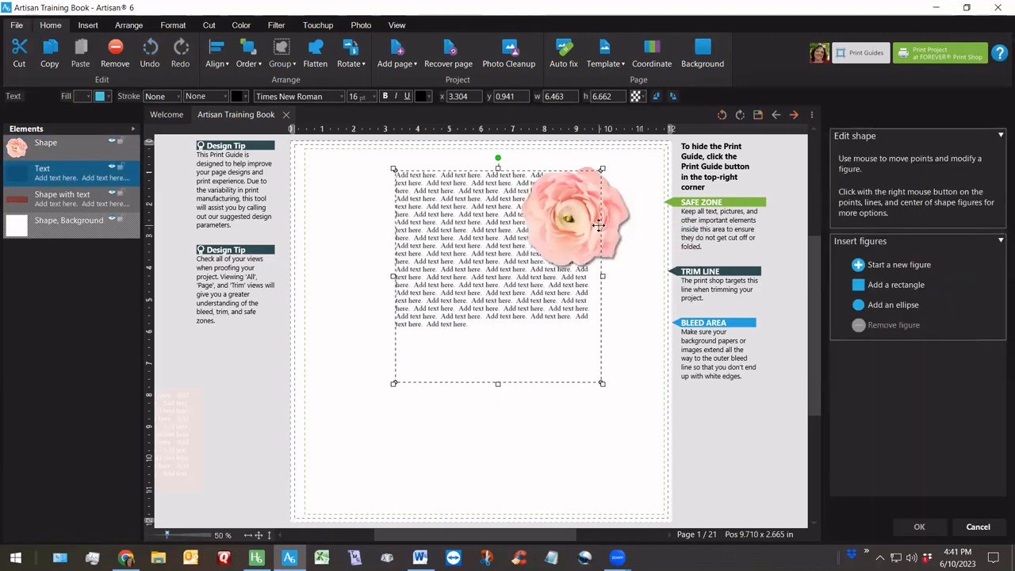
pyautogui.click(533, 169)
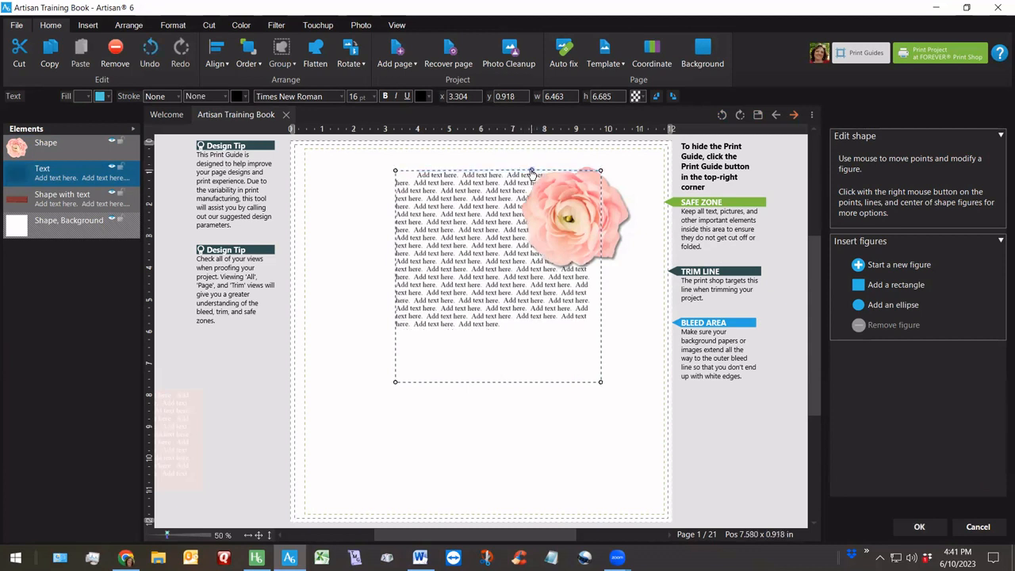
pyautogui.moveTo(532, 171); pyautogui.dragTo(531, 173)
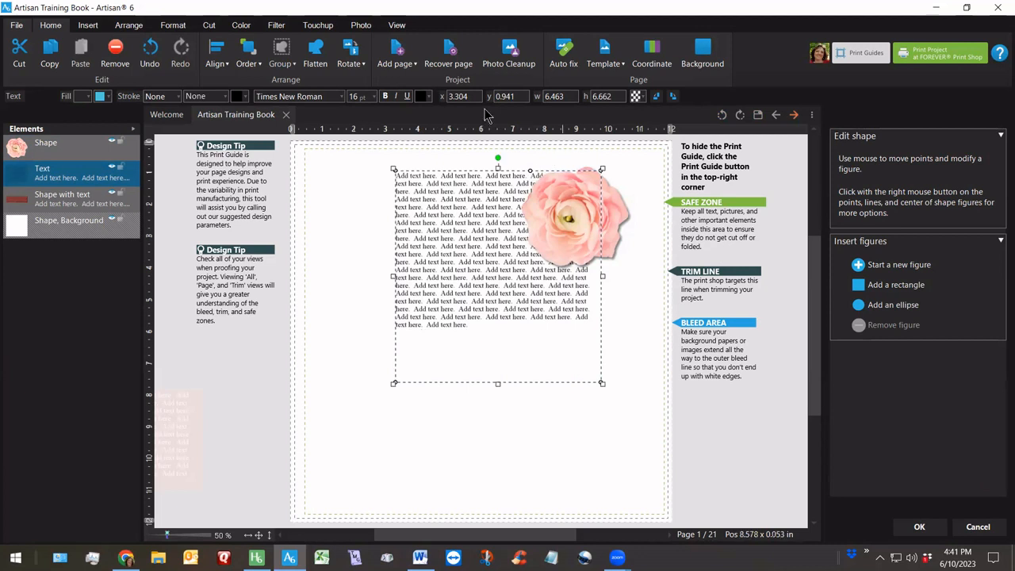
pyautogui.click(388, 196)
# - Lower the text box's upper-right corner point beneath the flower, fit the points along the flower's left contour, and apply the shape
pyautogui.moveTo(601, 170); pyautogui.dragTo(601, 271)
pyautogui.moveTo(531, 174)
pyautogui.mouseDown()
pyautogui.moveTo(540, 174)
pyautogui.moveTo(530, 192)
pyautogui.mouseUp()
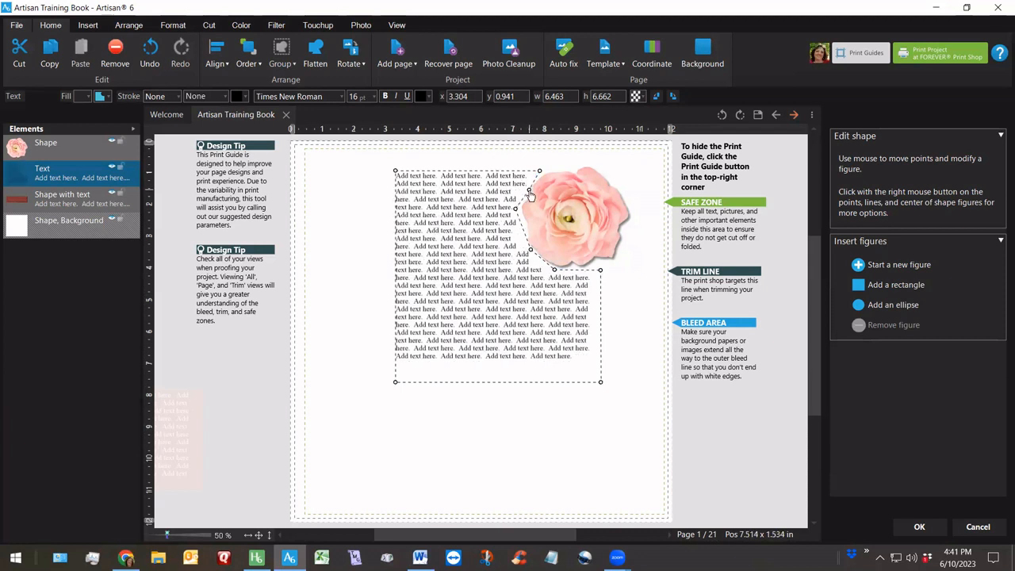
pyautogui.click(523, 225)
pyautogui.click(617, 290)
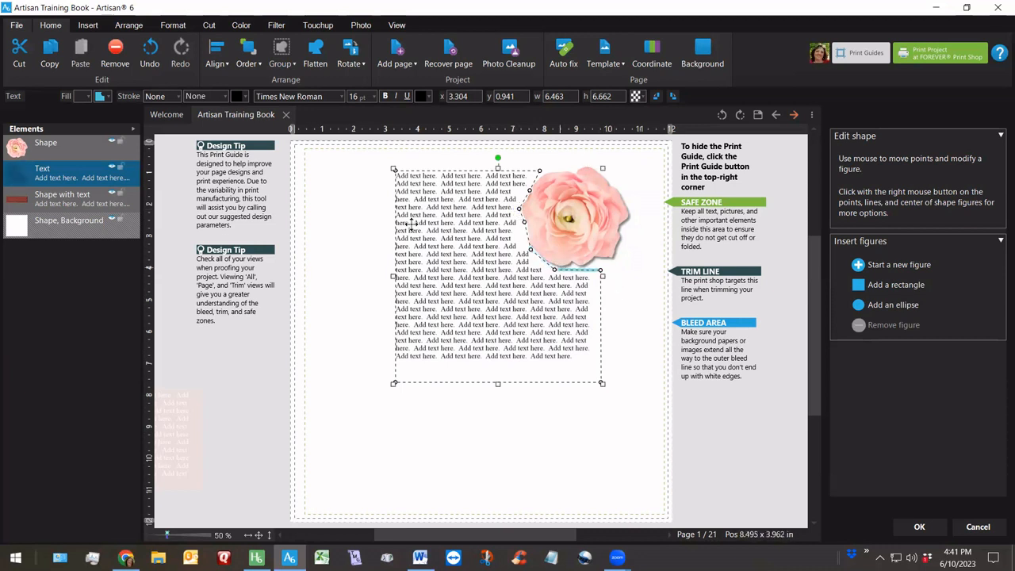
pyautogui.click(919, 527)
pyautogui.click(446, 443)
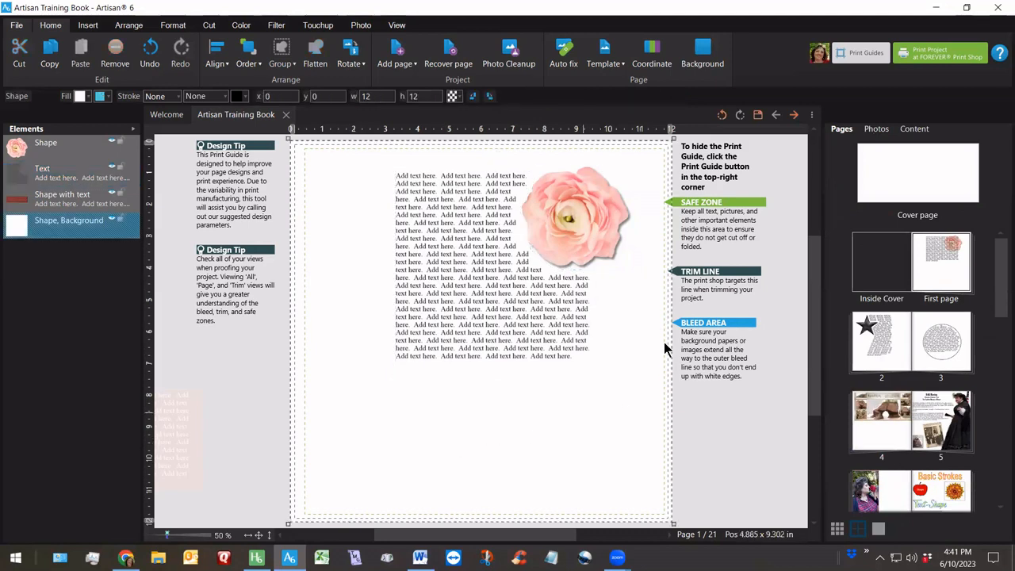
# - Reopen the text box's shape for editing and adjust the point beside the flower's left edge
pyautogui.click(444, 247)
pyautogui.rightClick(445, 246)
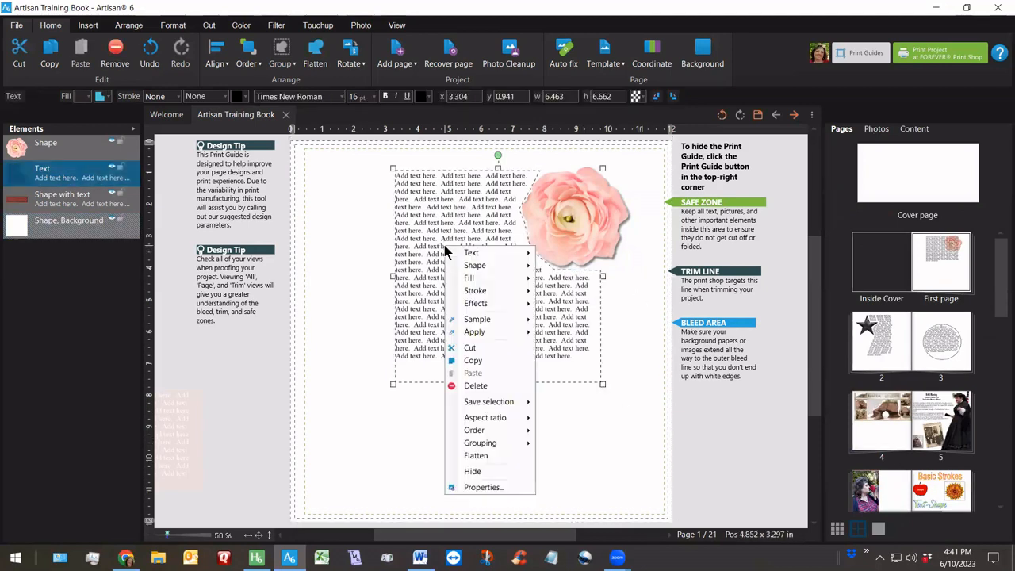
pyautogui.moveTo(448, 265)
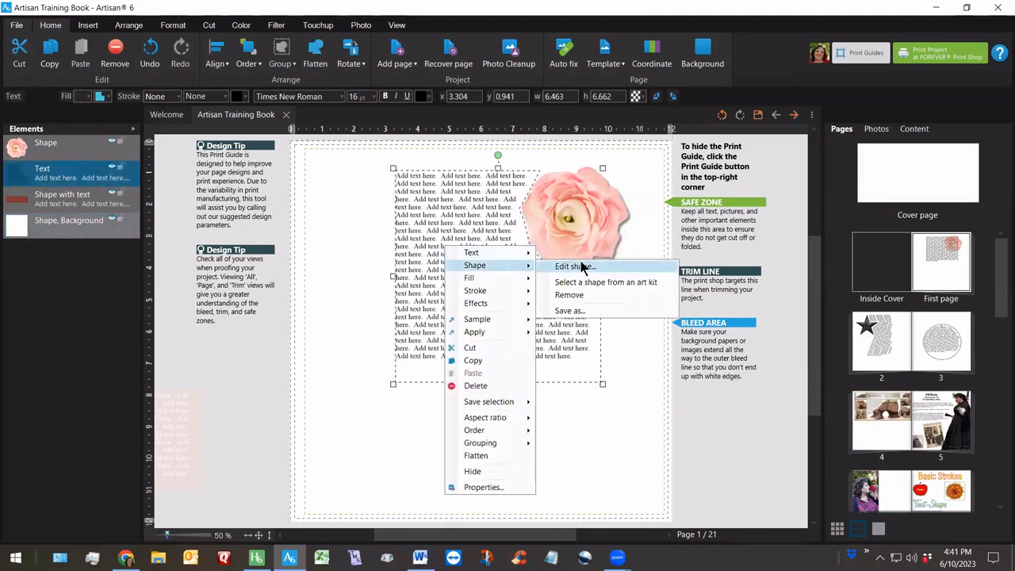
pyautogui.click(580, 266)
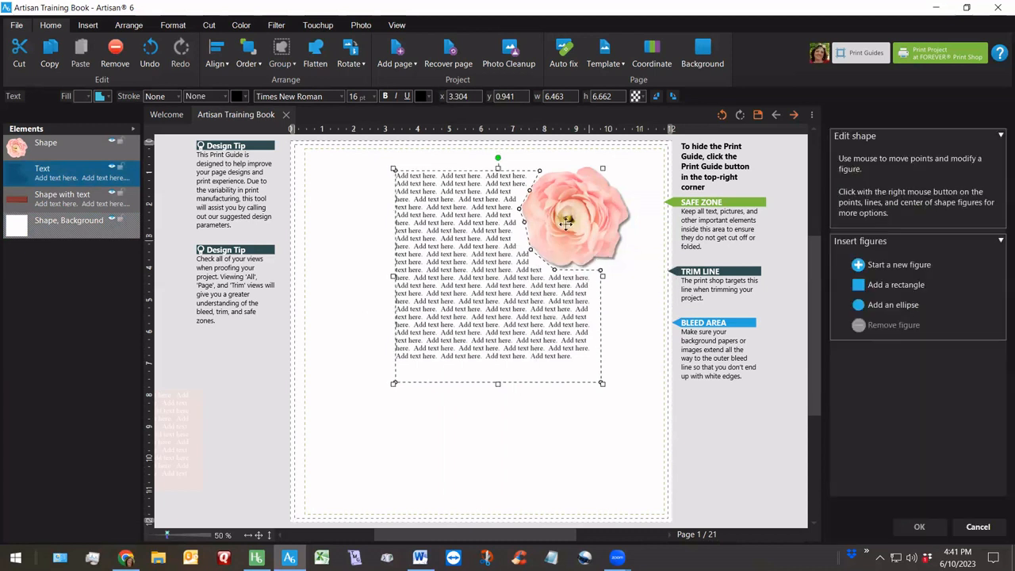
pyautogui.click(524, 222)
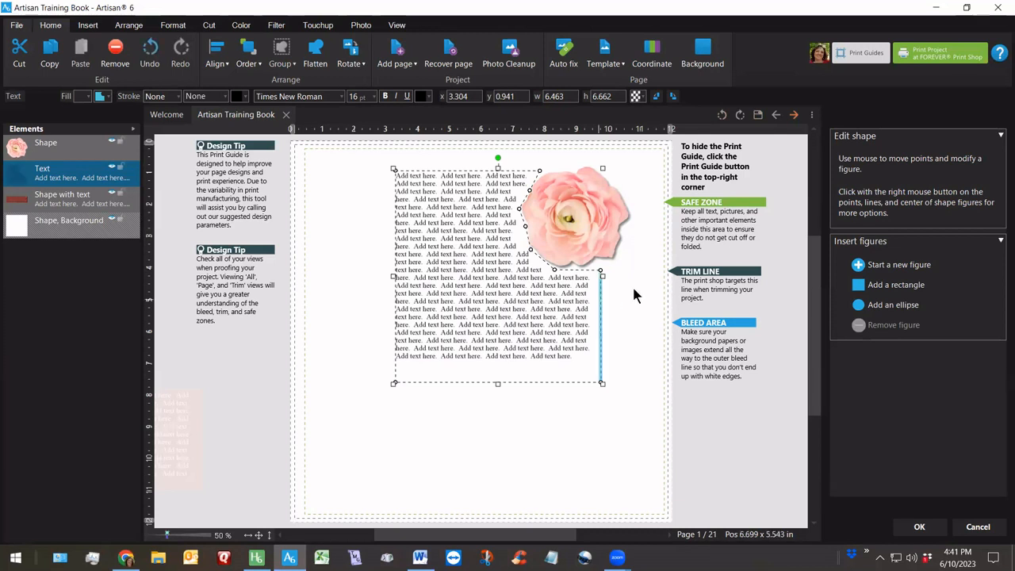
pyautogui.click(611, 296)
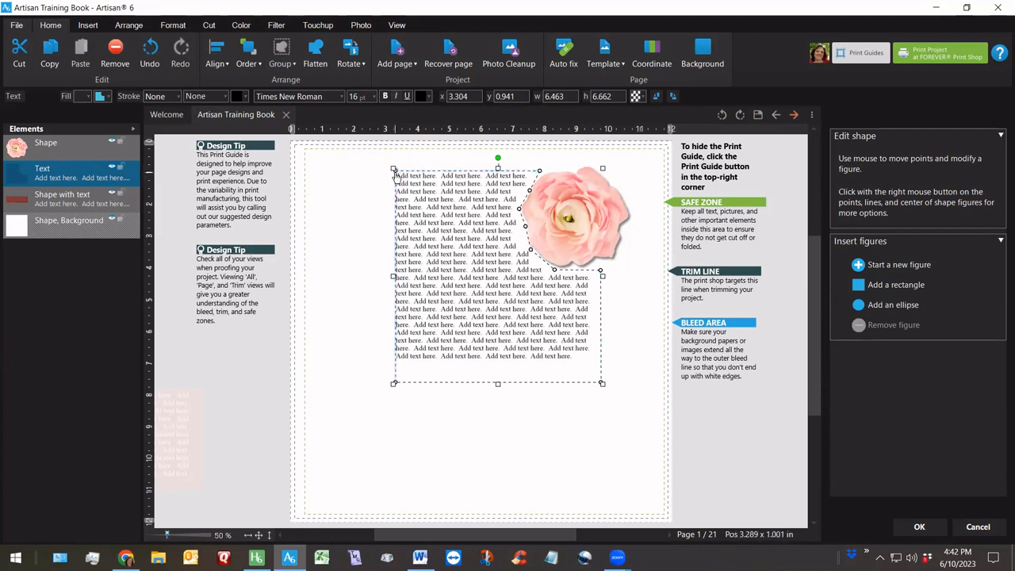
# - Level the two end points of the text box's top edge, using a horizontal guide at about 1 in
pyautogui.moveTo(394, 169); pyautogui.dragTo(396, 179)
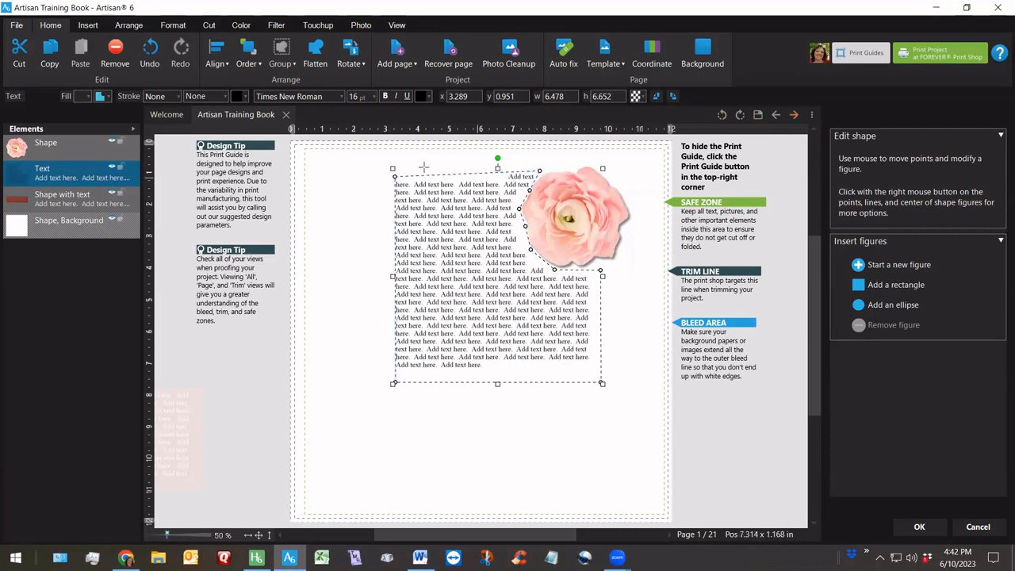
pyautogui.moveTo(395, 176); pyautogui.dragTo(395, 171)
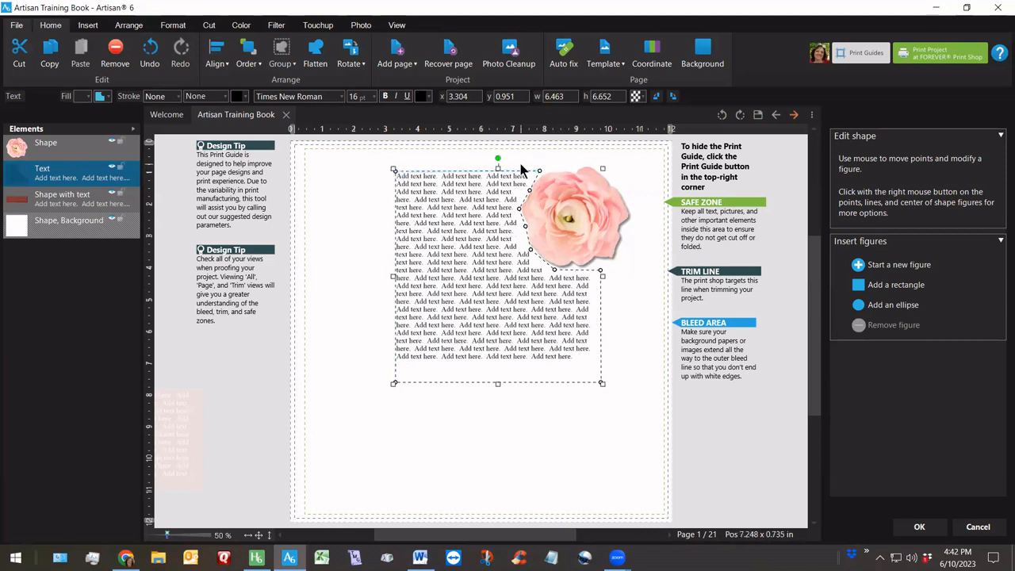
pyautogui.moveTo(139, 181)
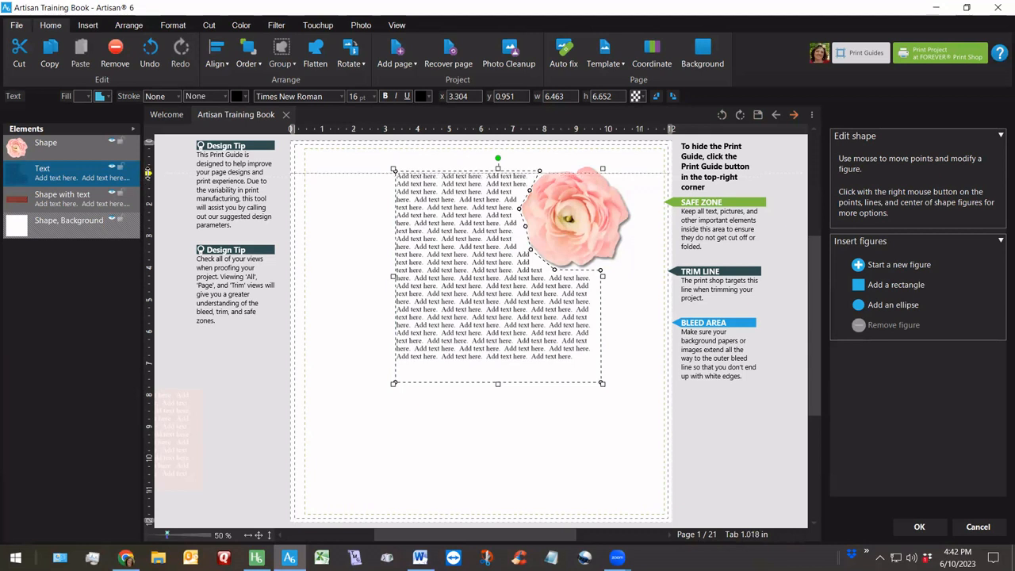
pyautogui.click(140, 172)
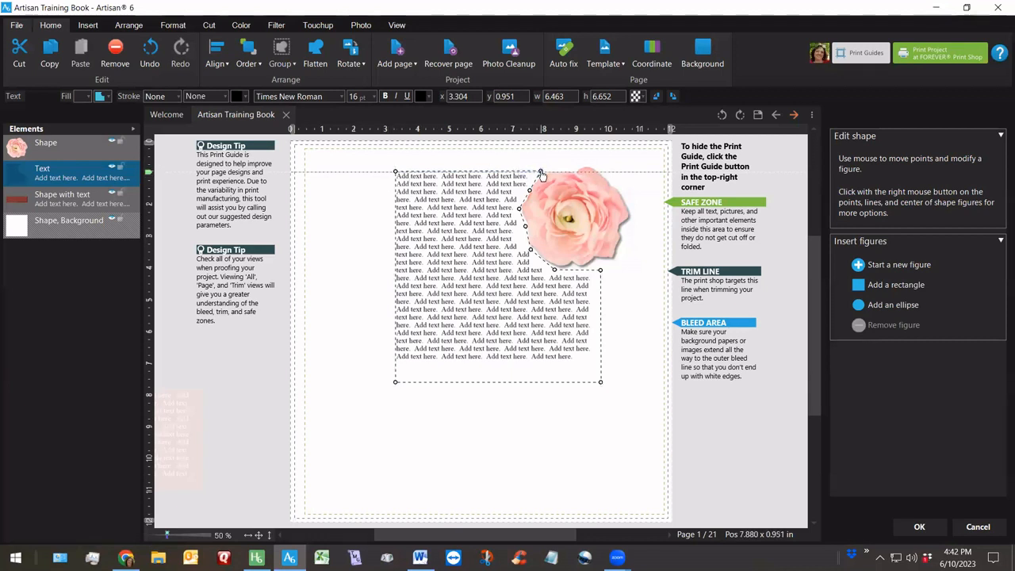
pyautogui.moveTo(542, 174); pyautogui.dragTo(542, 175)
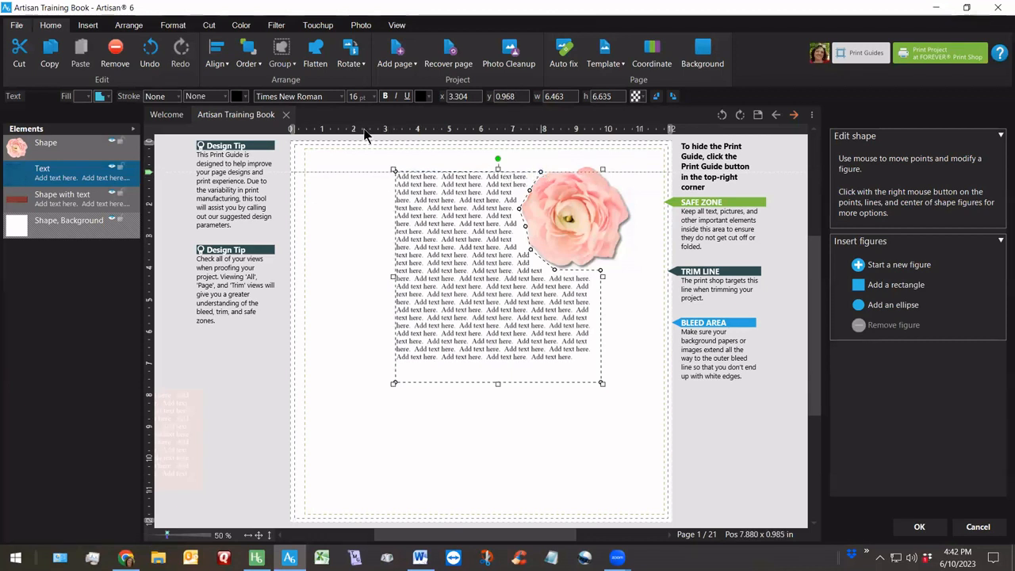
# - Place a vertical guide at about 3.3 in, align the text box's lower-left corner point with it, and apply the shape
pyautogui.moveTo(400, 129); pyautogui.dragTo(394, 128)
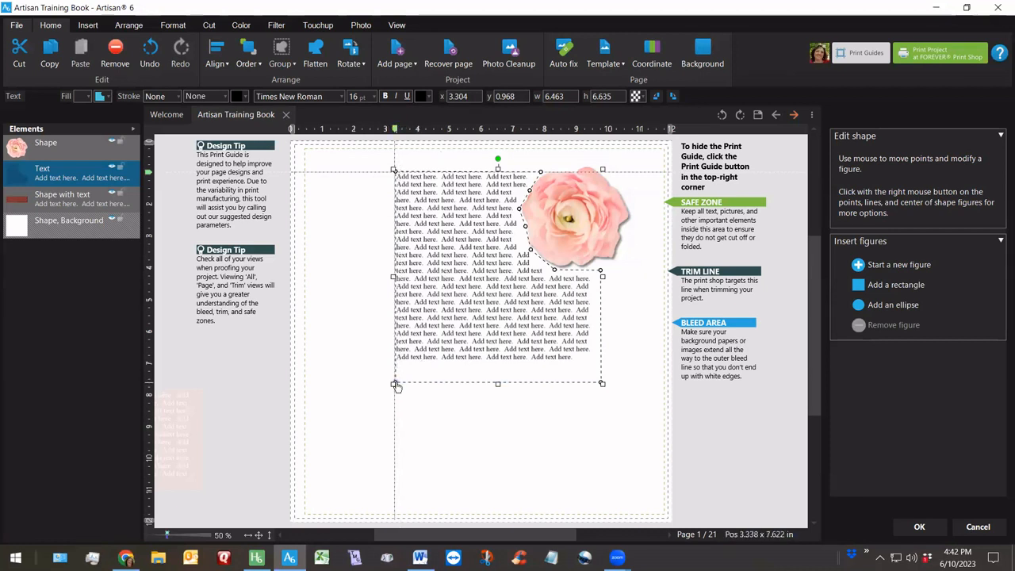
pyautogui.moveTo(396, 386); pyautogui.dragTo(395, 385)
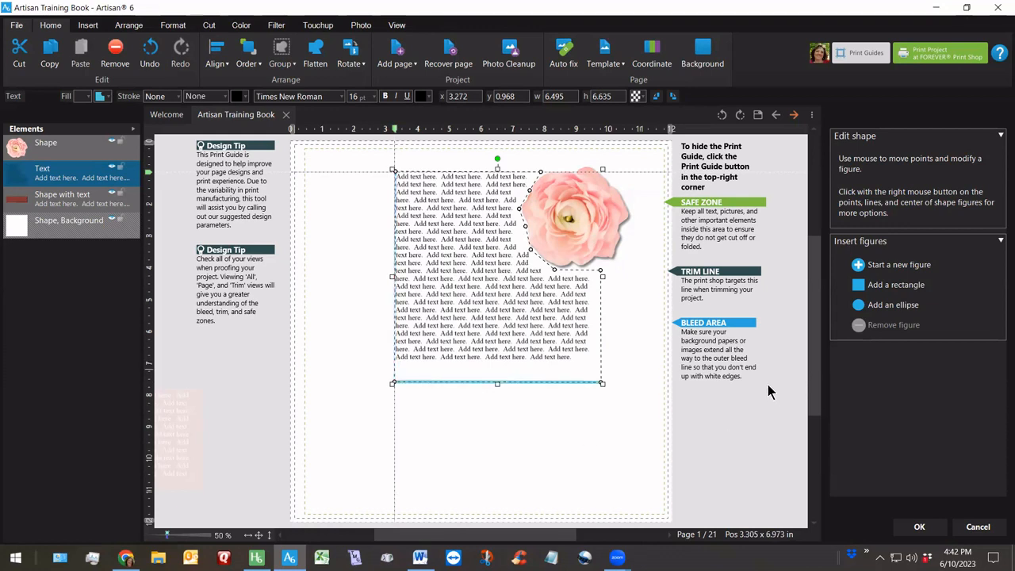
pyautogui.click(905, 534)
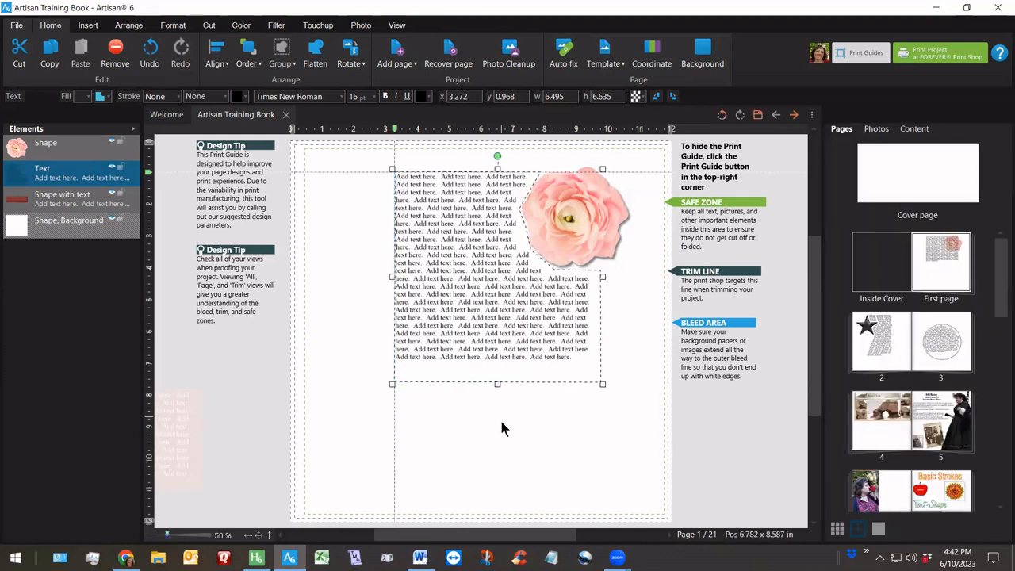
pyautogui.click(500, 419)
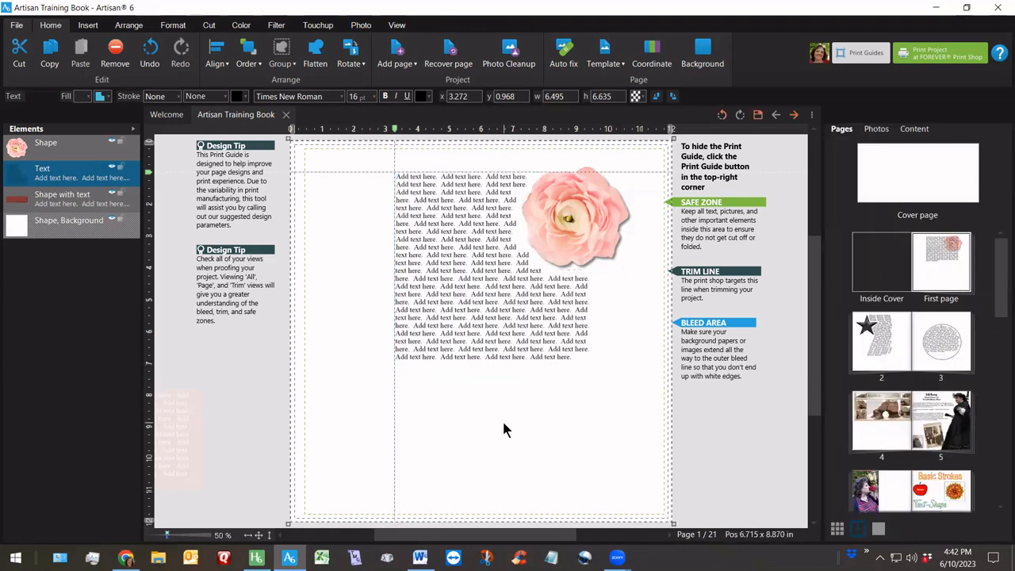
# - Remove the vertical and horizontal guides from the flower page and save the project
pyautogui.rightClick(361, 133)
pyautogui.click(369, 133)
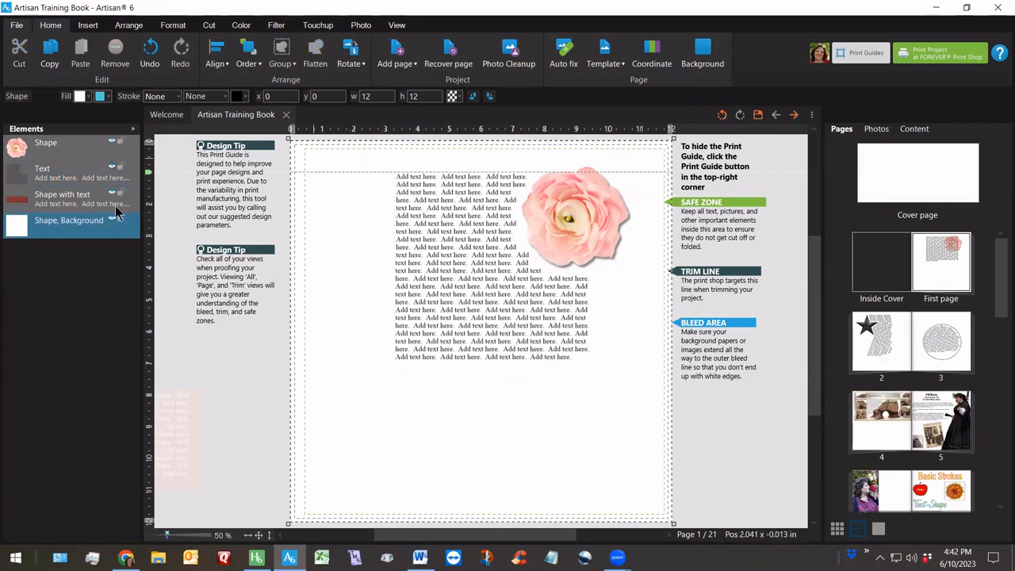
pyautogui.rightClick(151, 251)
pyautogui.click(159, 253)
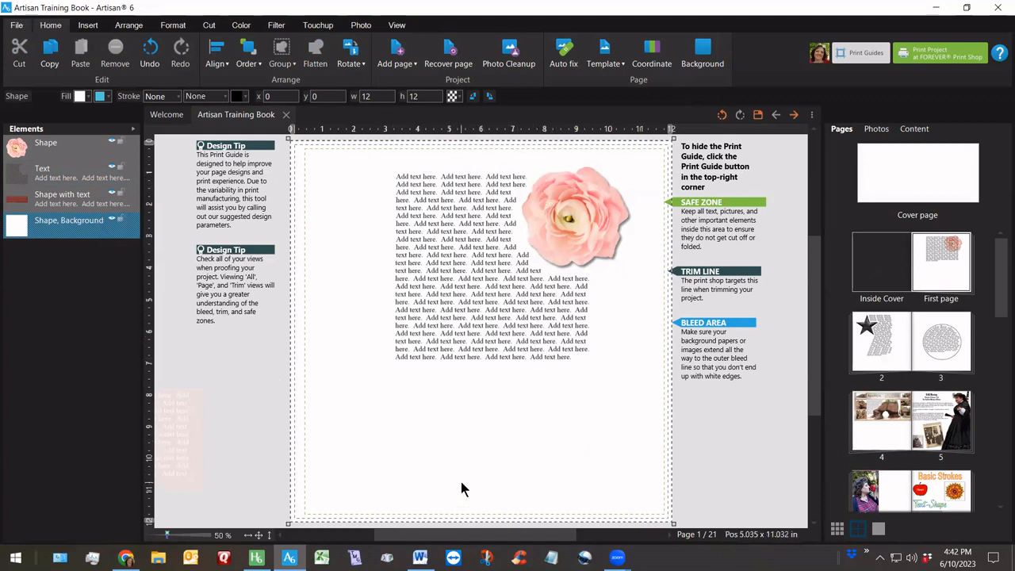
pyautogui.click(759, 116)
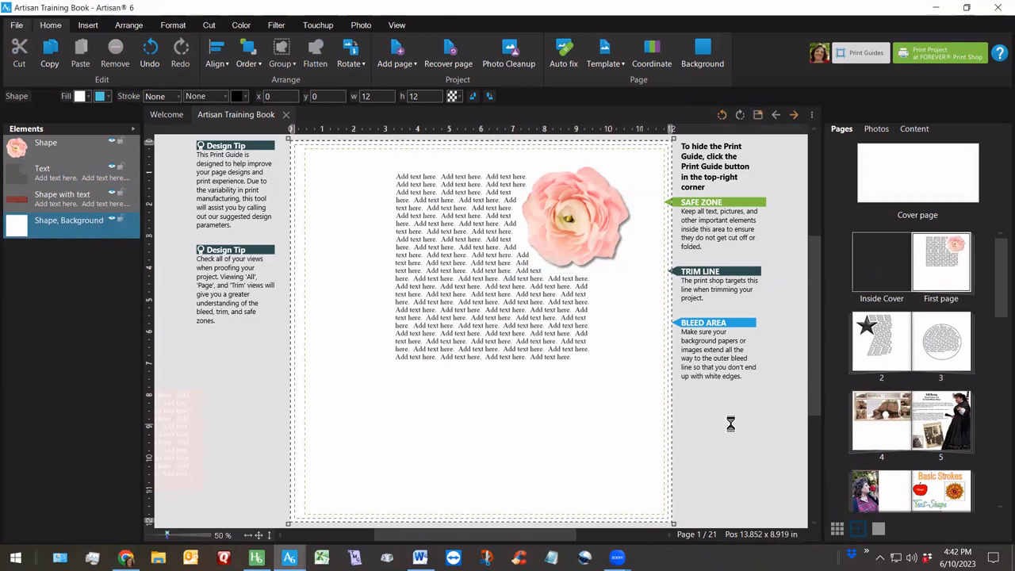
# - Open page 2 and reset the shape of the text box beside the star to a plain rectangle
pyautogui.click(890, 344)
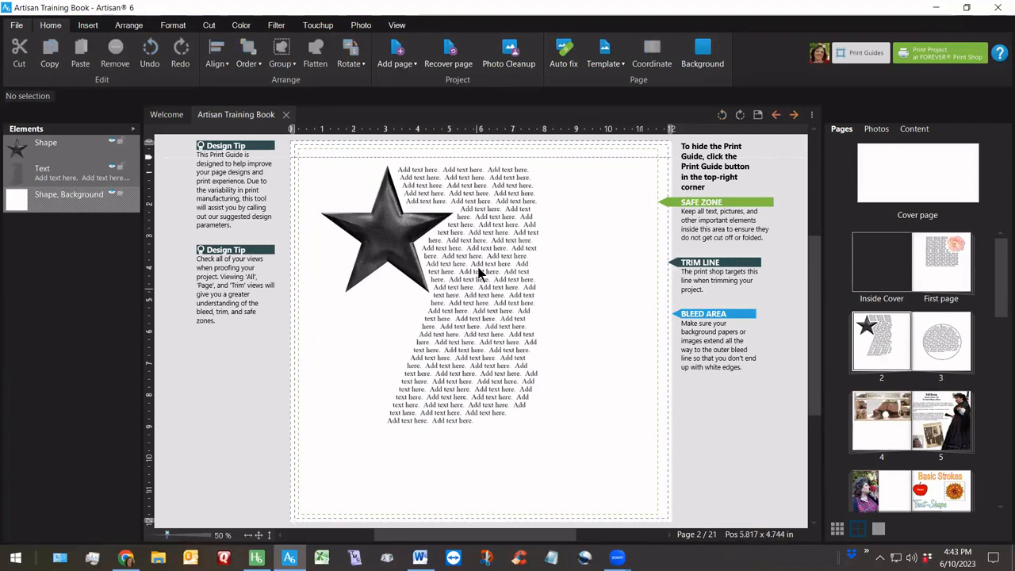
pyautogui.rightClick(479, 216)
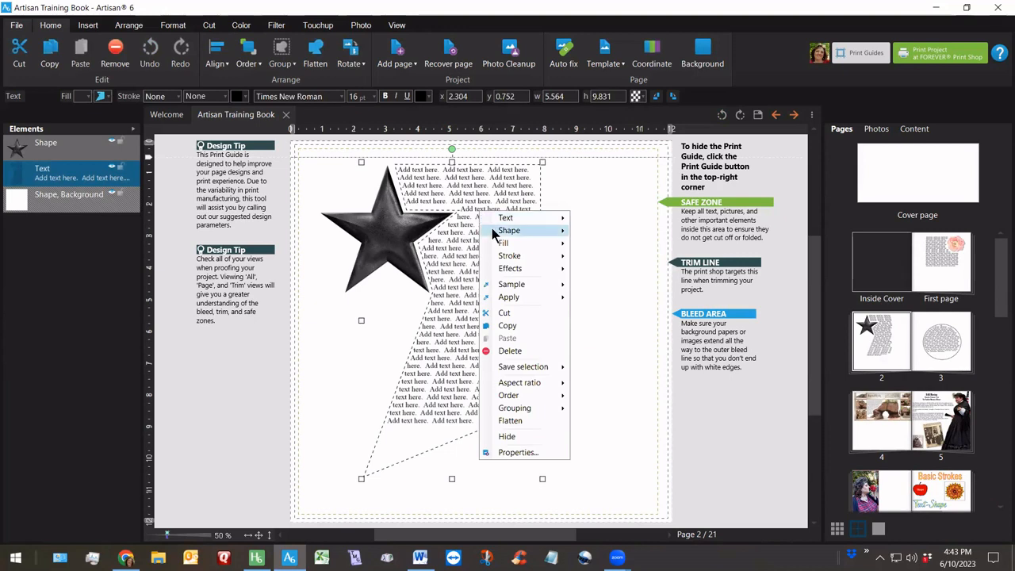
pyautogui.moveTo(495, 229)
pyautogui.click(604, 261)
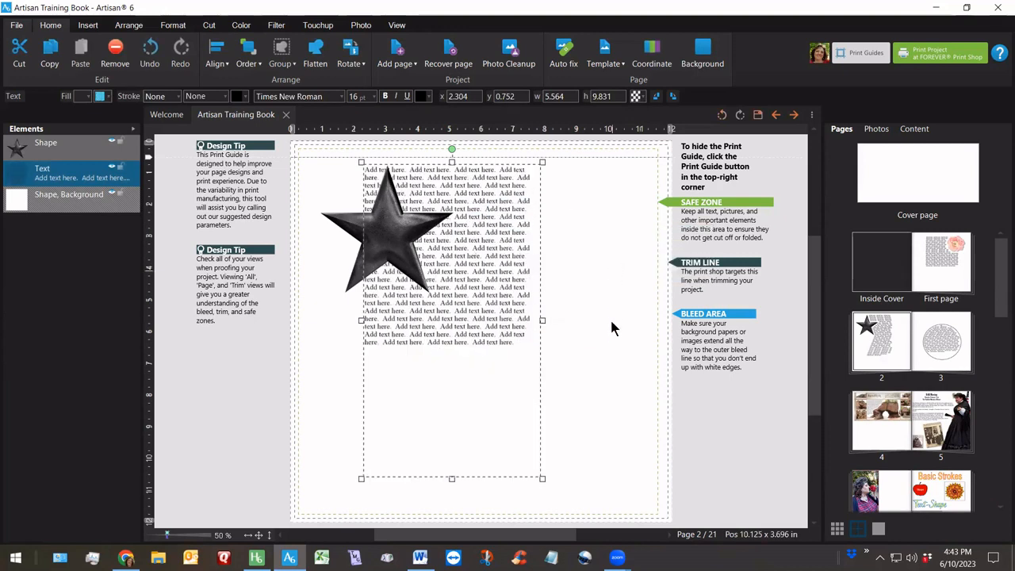
pyautogui.click(611, 337)
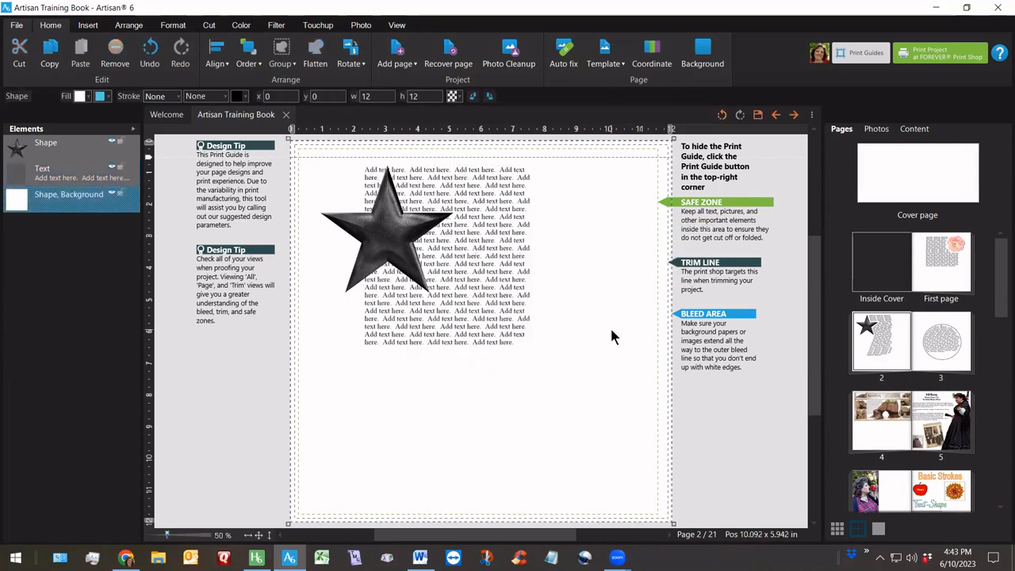
# - Edit the text box's shape, adding points at the star's top tip and below the star, and move the upper-left corner into the star's upper-right notch
pyautogui.click(479, 195)
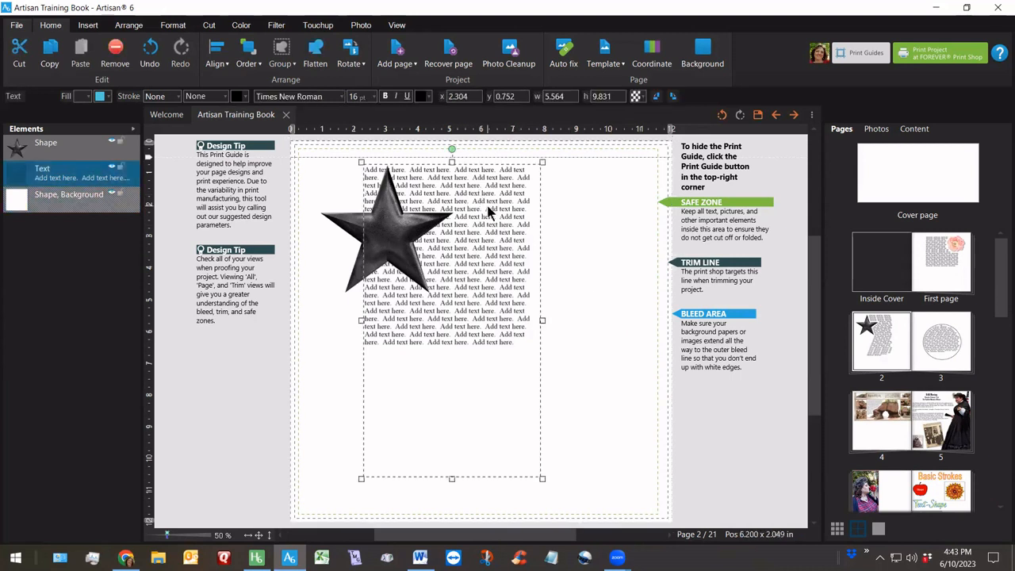
pyautogui.rightClick(489, 210)
pyautogui.moveTo(516, 225)
pyautogui.click(603, 225)
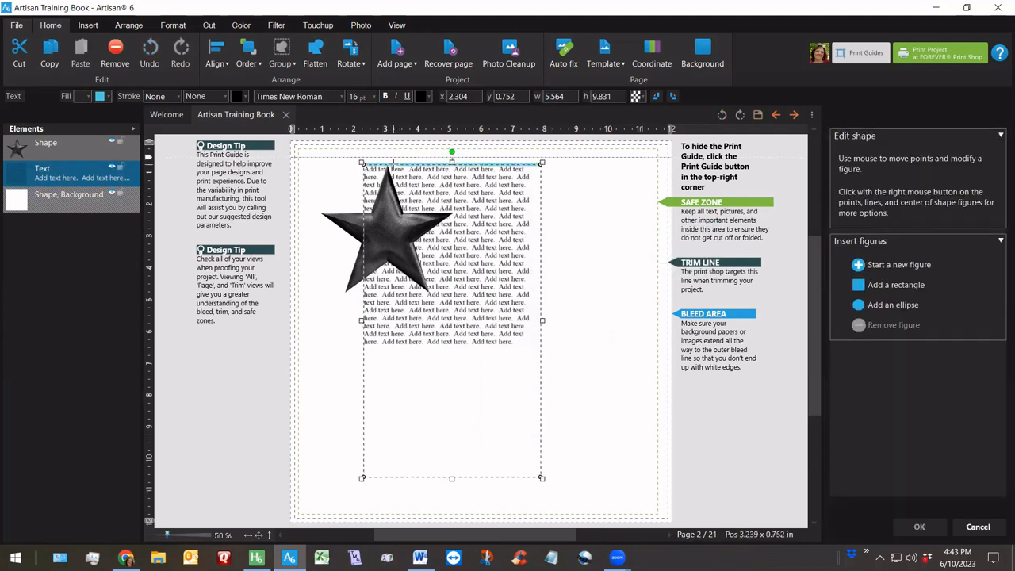
pyautogui.click(391, 163)
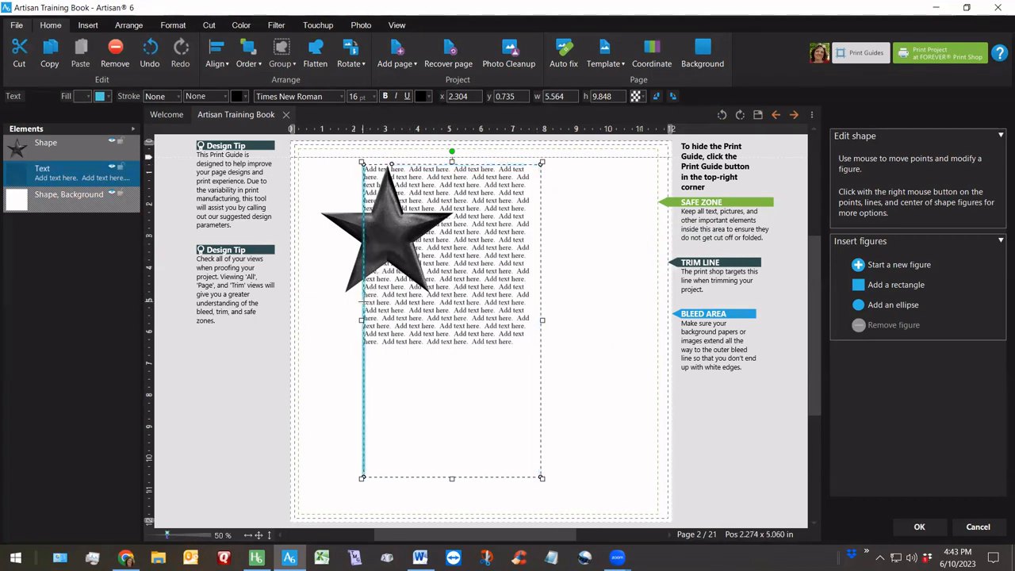
pyautogui.click(363, 301)
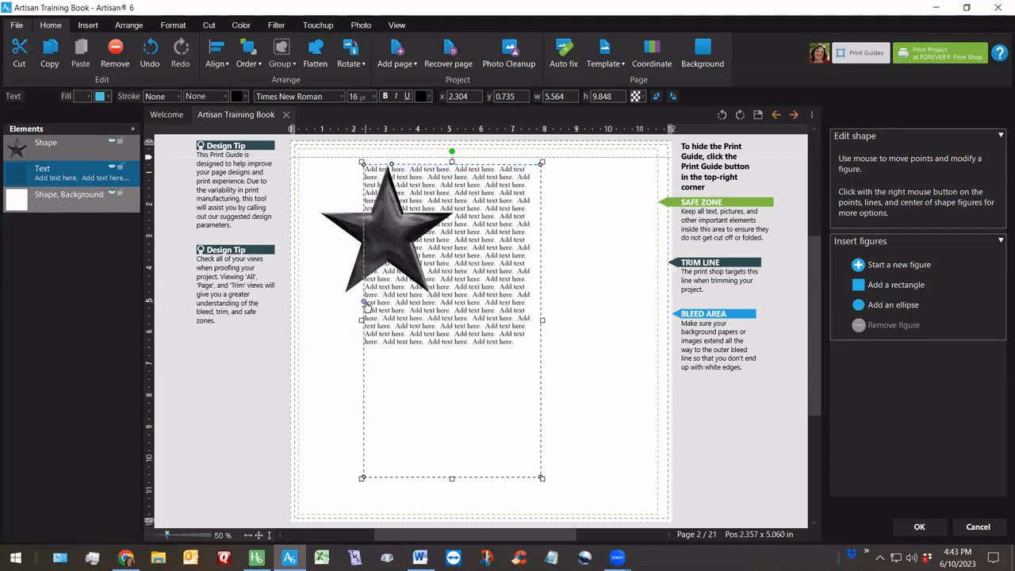
pyautogui.click(364, 302)
pyautogui.moveTo(364, 165); pyautogui.dragTo(406, 209)
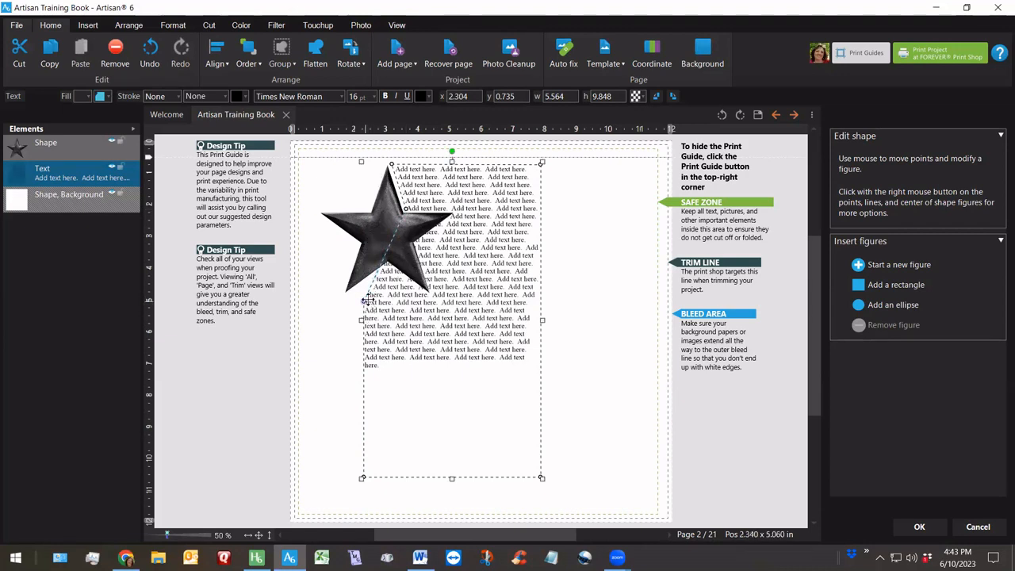
# - Add points to the text box's edge and fit them around the star's right tip, lower-right notch and lower-right tip
pyautogui.click(396, 238)
pyautogui.moveTo(397, 238); pyautogui.dragTo(460, 214)
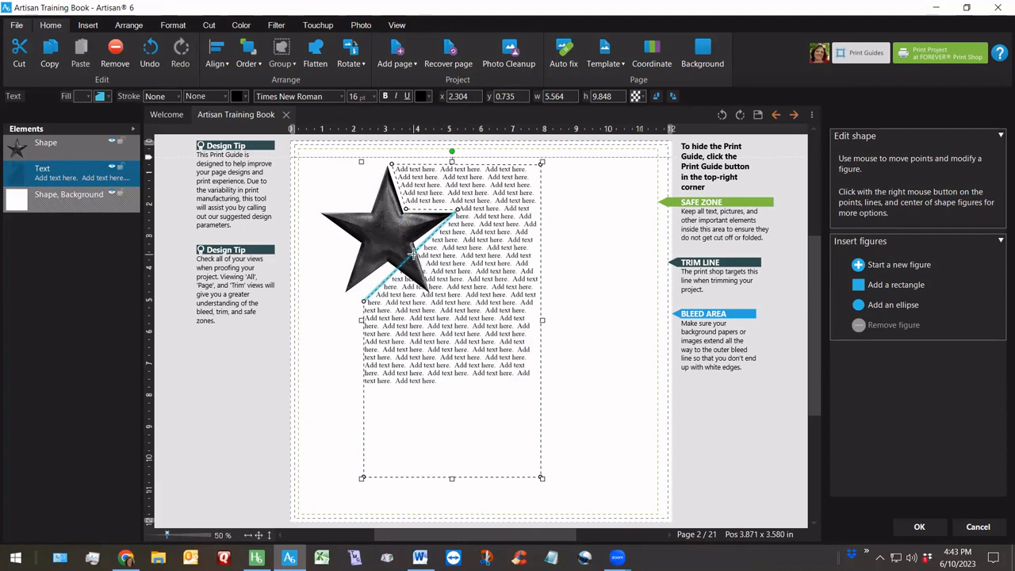
pyautogui.moveTo(412, 254); pyautogui.dragTo(432, 298)
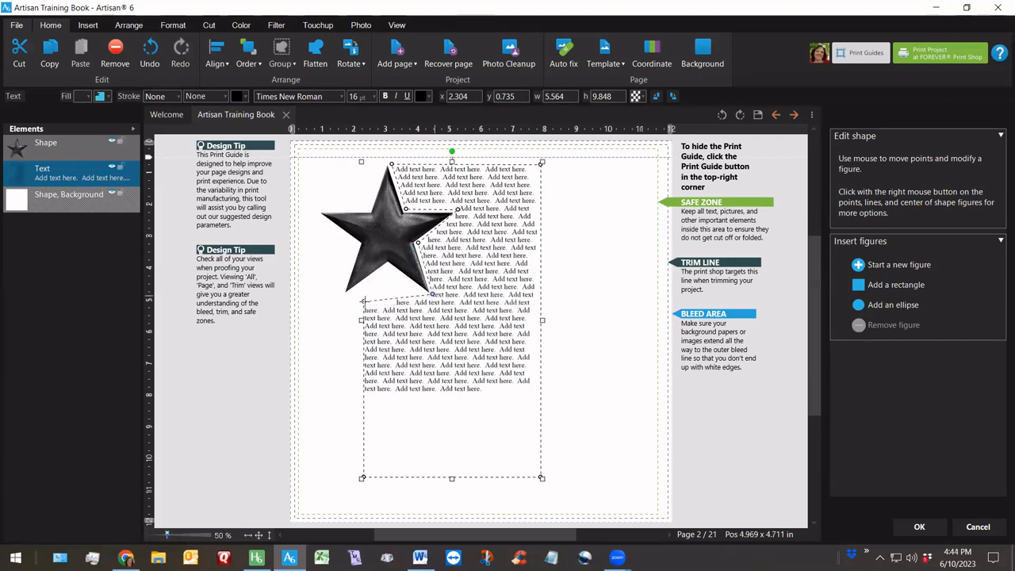
# - Level the text box's left-edge point with the star's lower-right tip and try adding a point in the star's bottom notch
pyautogui.moveTo(365, 300); pyautogui.dragTo(365, 297)
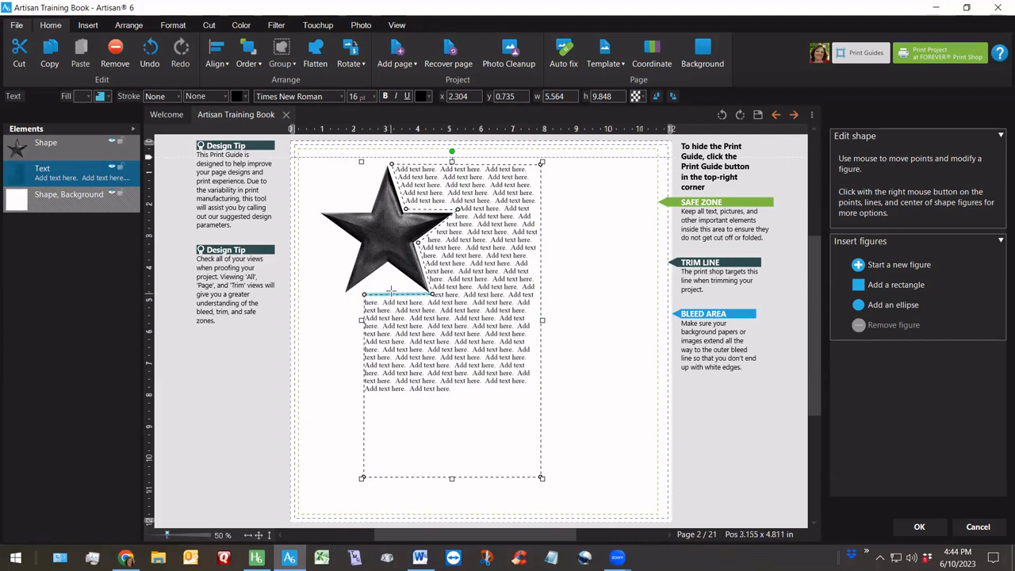
pyautogui.moveTo(391, 292); pyautogui.dragTo(388, 269)
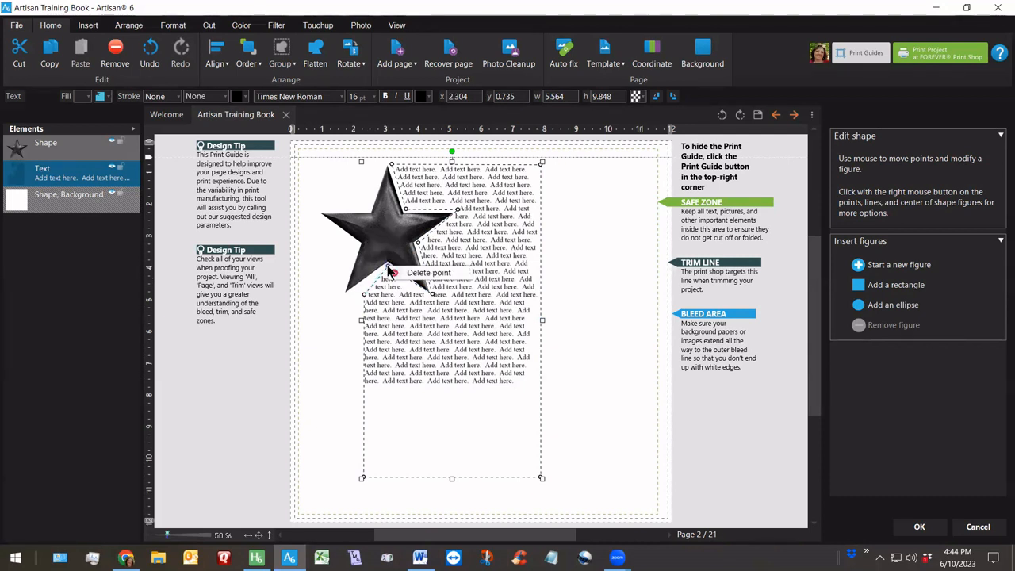
pyautogui.moveTo(388, 268); pyautogui.dragTo(399, 274)
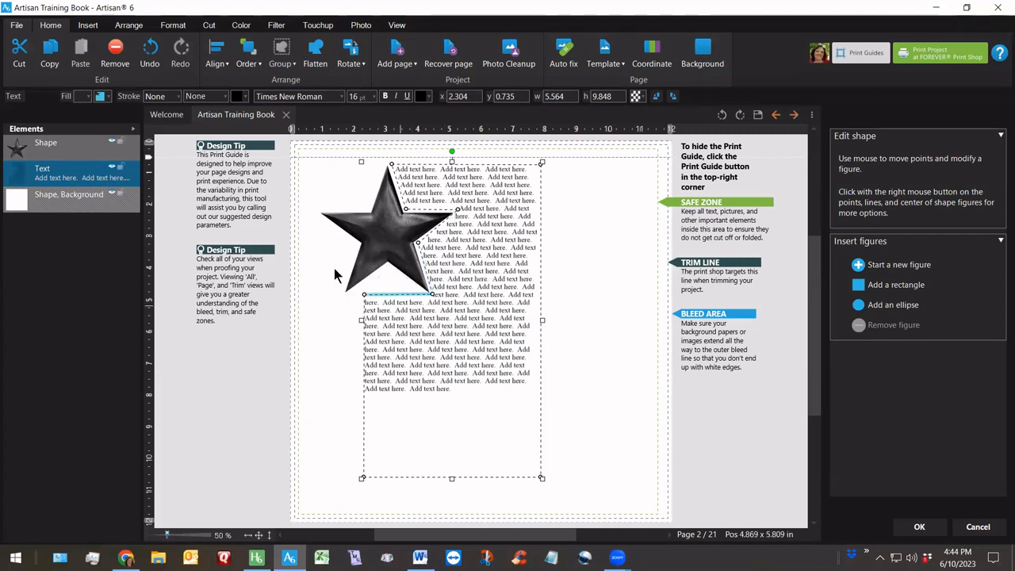
# - Delete the text box's left-edge point beneath the star and apply the edited shape
pyautogui.rightClick(361, 298)
pyautogui.click(392, 303)
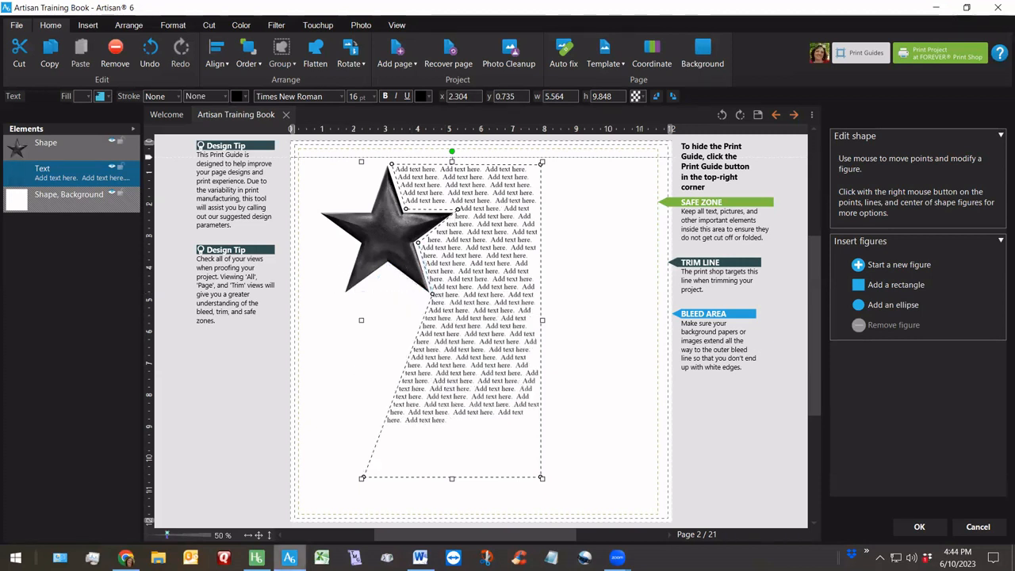
pyautogui.click(919, 527)
pyautogui.click(320, 455)
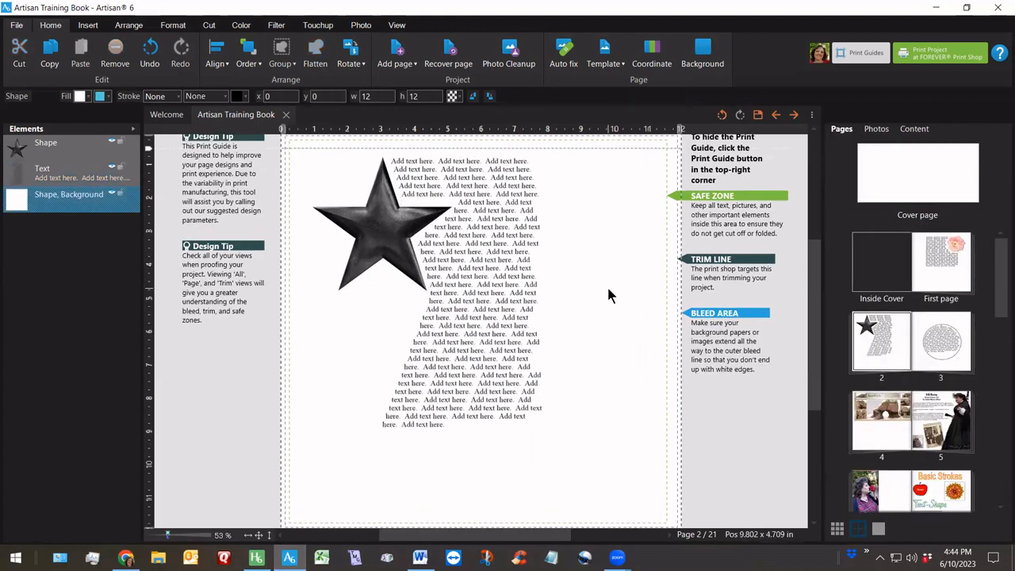
# - Reopen the text box's shape for editing and tighten the points at the star's right tip and the notch beneath it
pyautogui.click(485, 189)
pyautogui.click(485, 189)
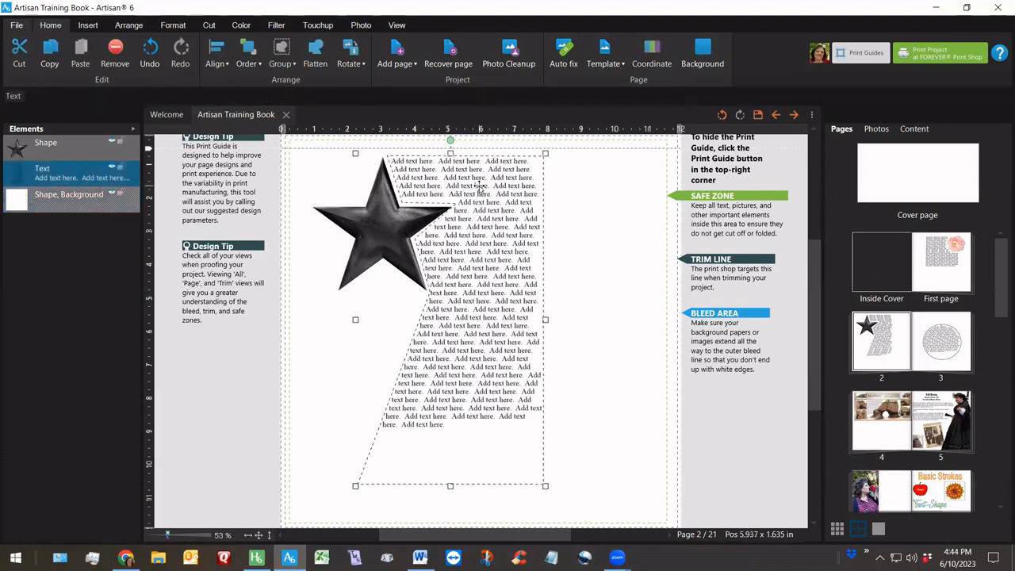
pyautogui.rightClick(481, 188)
pyautogui.moveTo(487, 208)
pyautogui.click(599, 208)
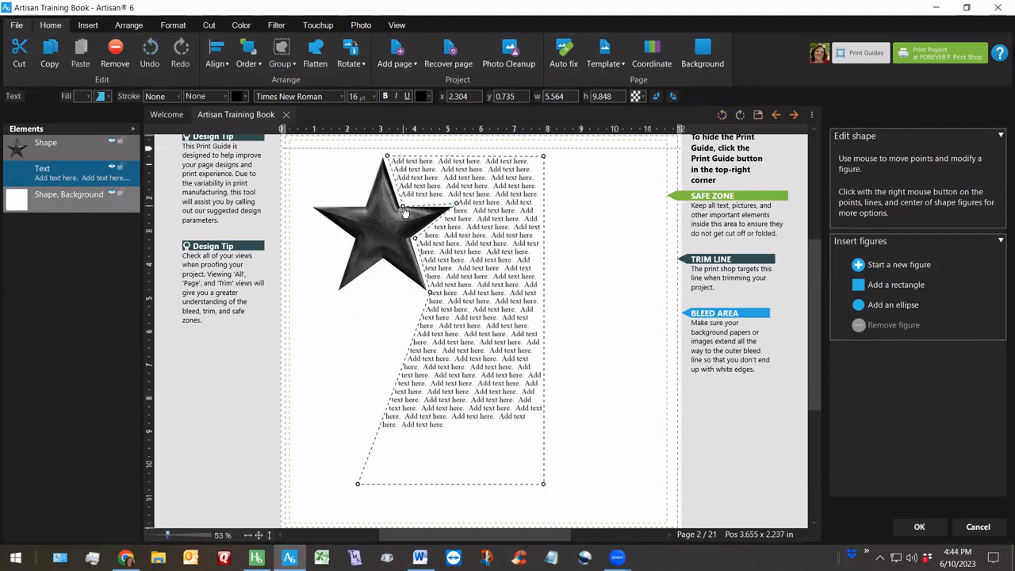
pyautogui.moveTo(456, 208); pyautogui.dragTo(452, 210)
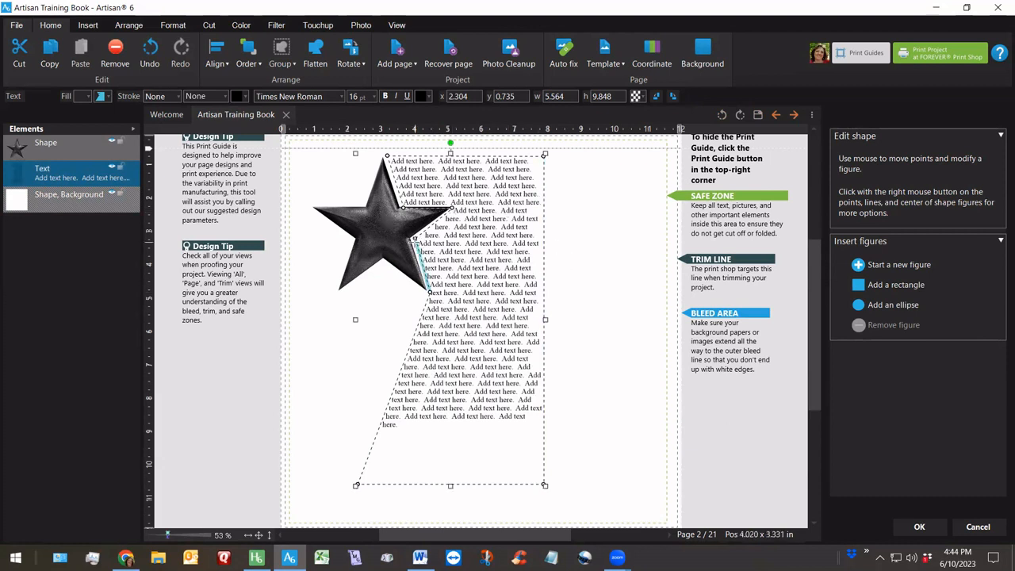
pyautogui.moveTo(414, 241); pyautogui.dragTo(413, 243)
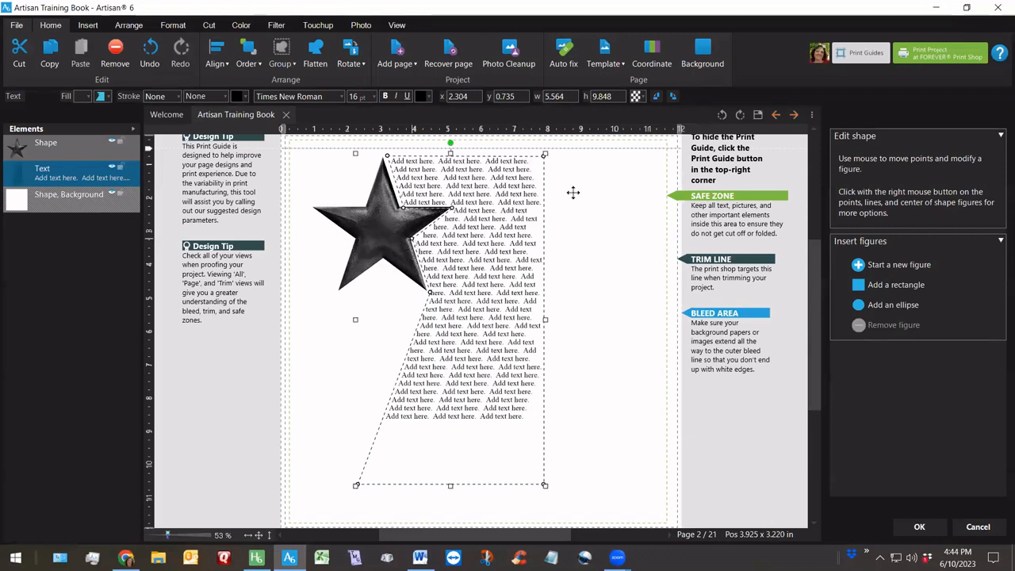
# - Tighten the points at the star's top tip and upper-right notch, level the text box's upper-right corner, and apply the shape
pyautogui.moveTo(386, 156); pyautogui.dragTo(385, 153)
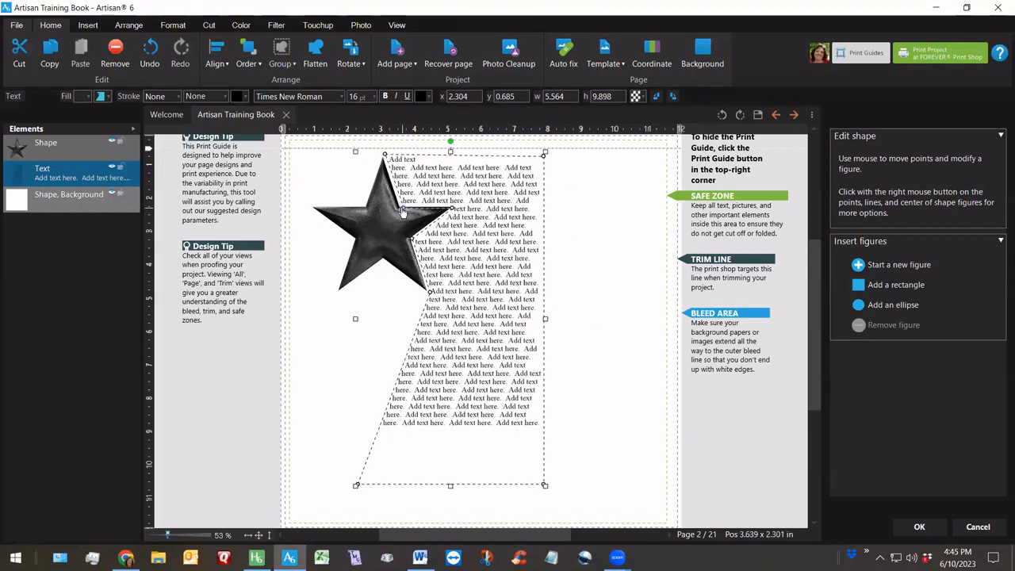
pyautogui.moveTo(404, 210); pyautogui.dragTo(402, 208)
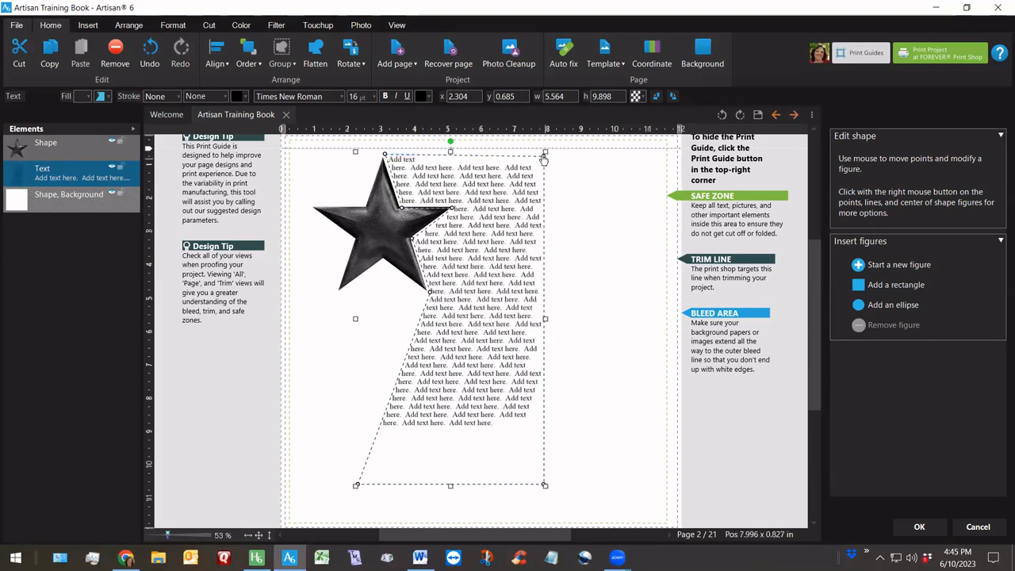
pyautogui.moveTo(544, 156); pyautogui.dragTo(546, 156)
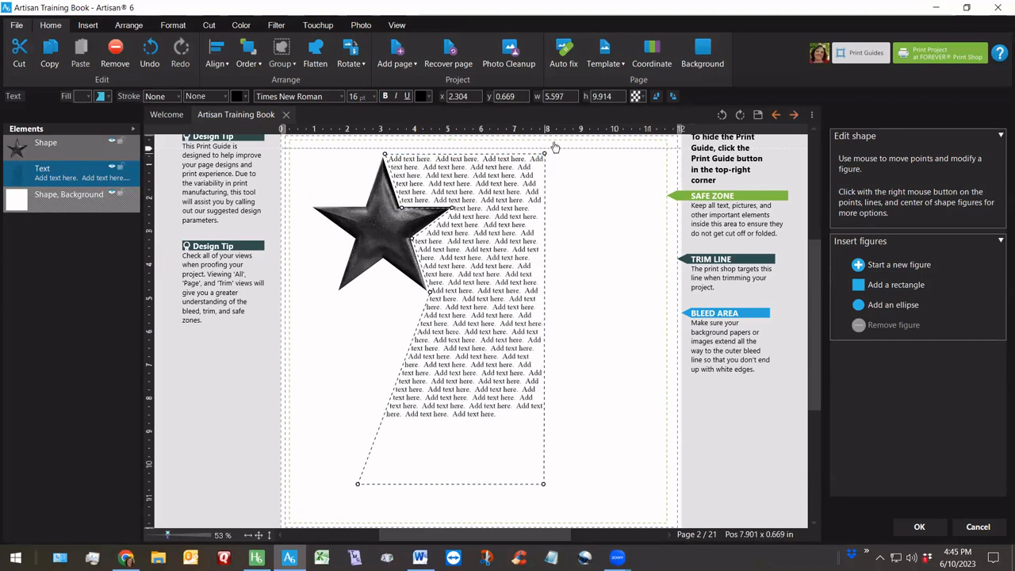
pyautogui.click(925, 528)
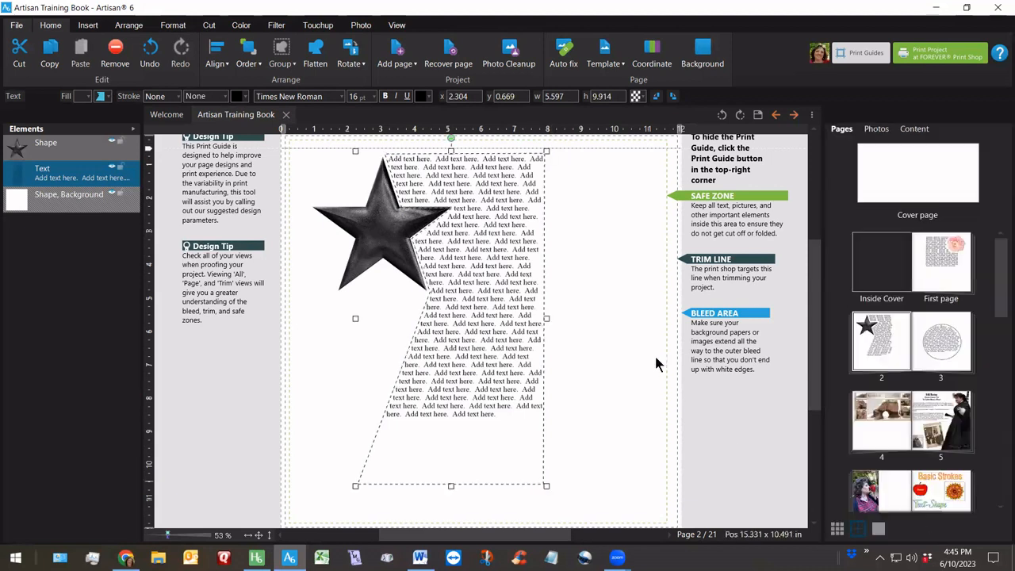
pyautogui.click(613, 377)
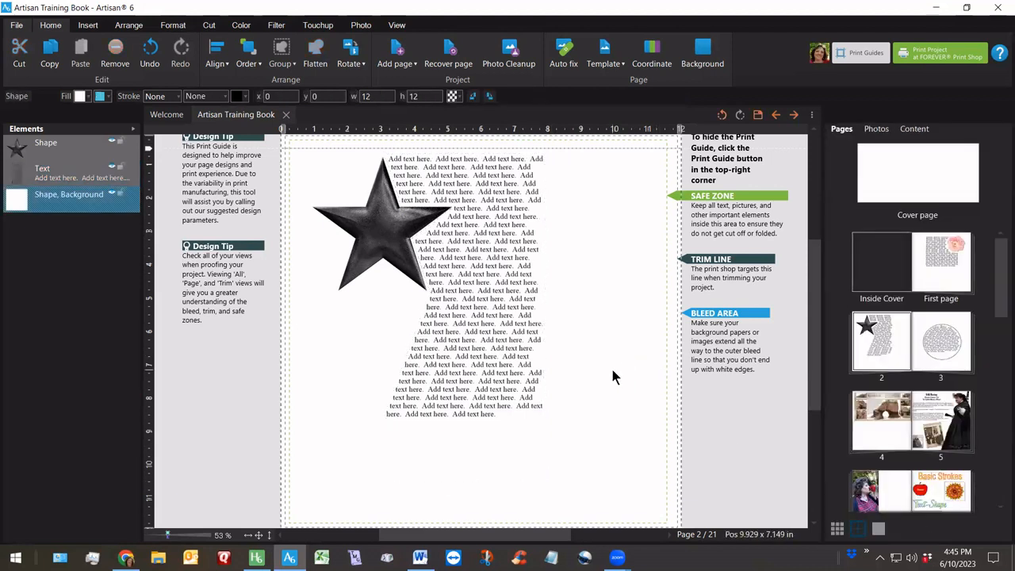